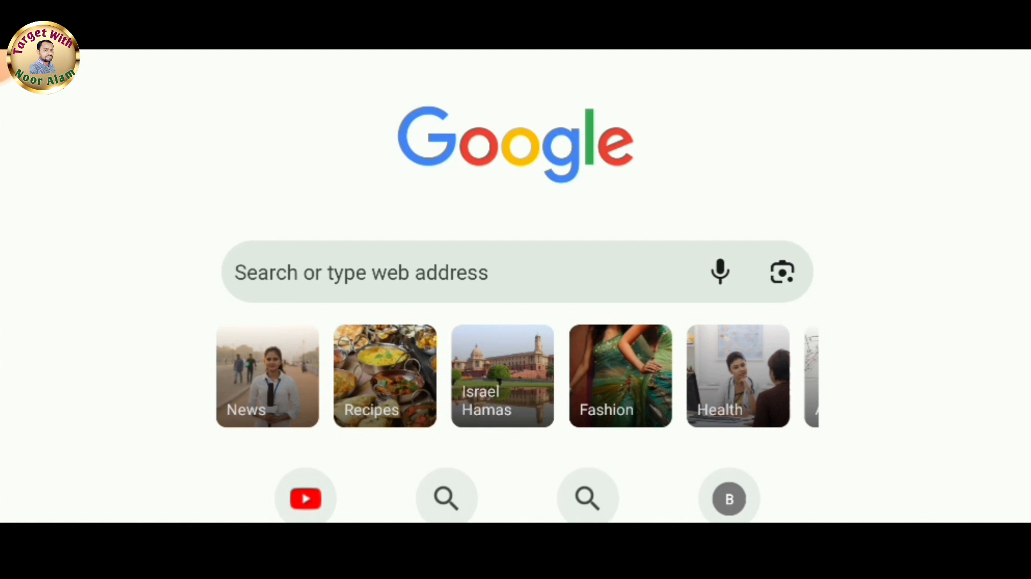
Search the web for e shikshakosh and open the official E-Shikshakosh website result.
click(380, 264)
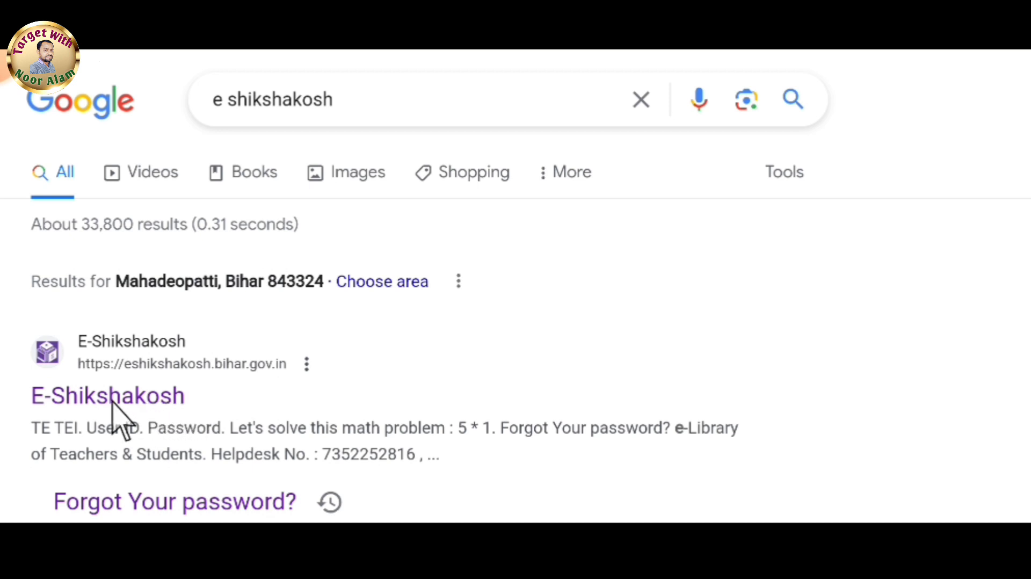
click(146, 407)
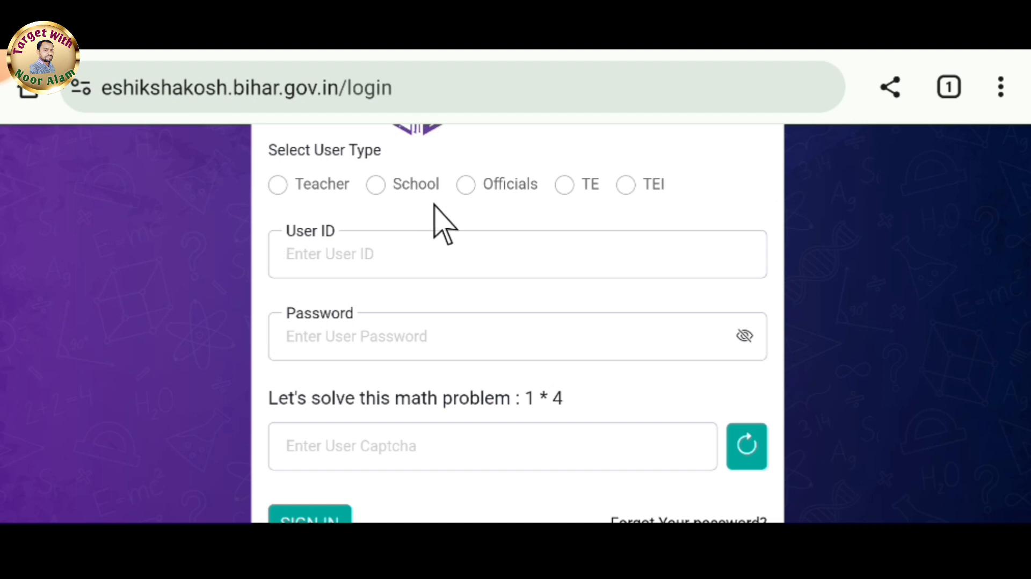
Choose School as the user type on the E-Shikshakosh login form.
click(377, 185)
scroll(414, 138, down, 1)
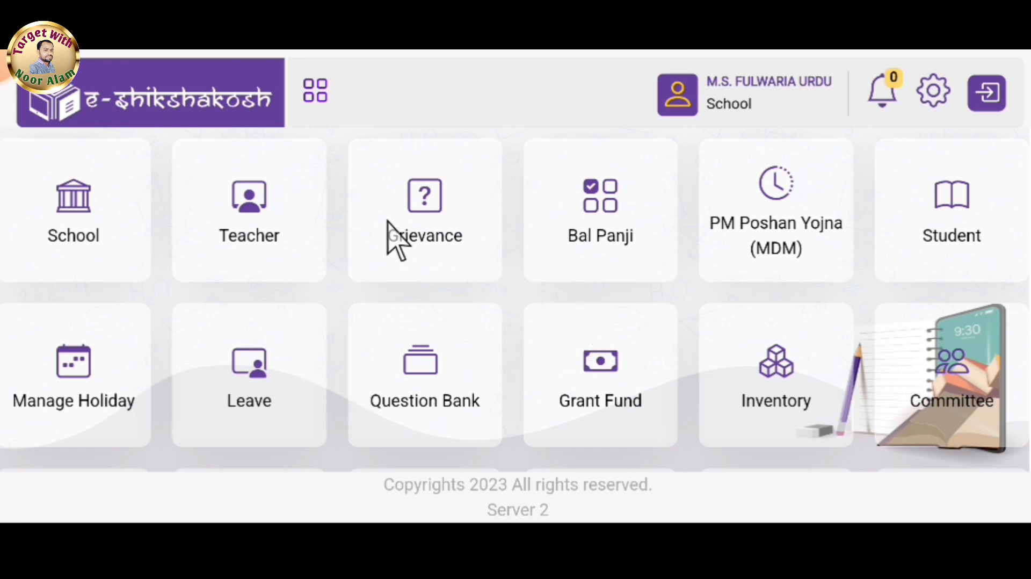
Open the Student module from the dashboard and expand its side menu.
click(944, 248)
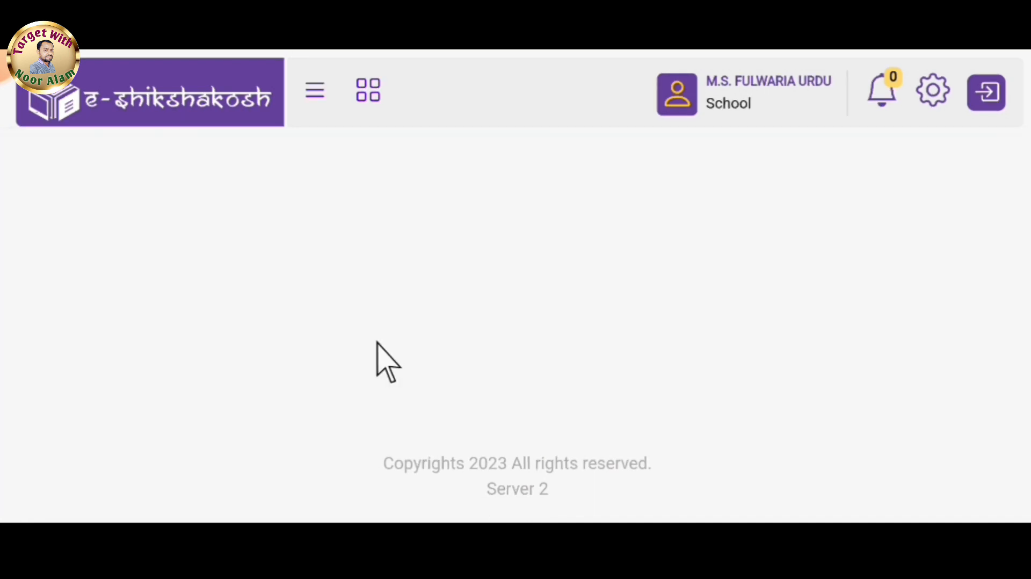
click(312, 94)
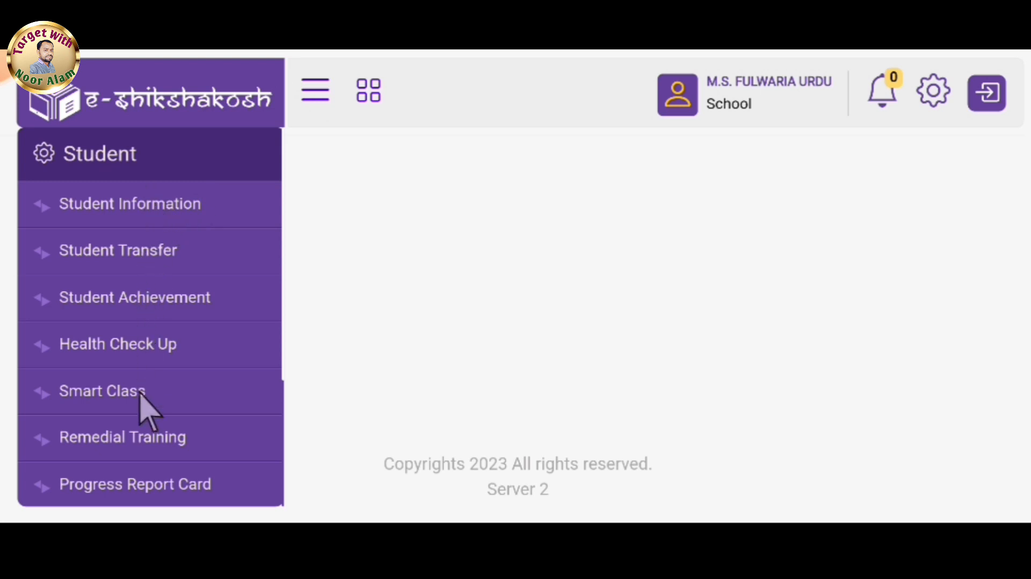
Open the Student Mark page from the Student menu and close the menu.
scroll(148, 414, down, 5)
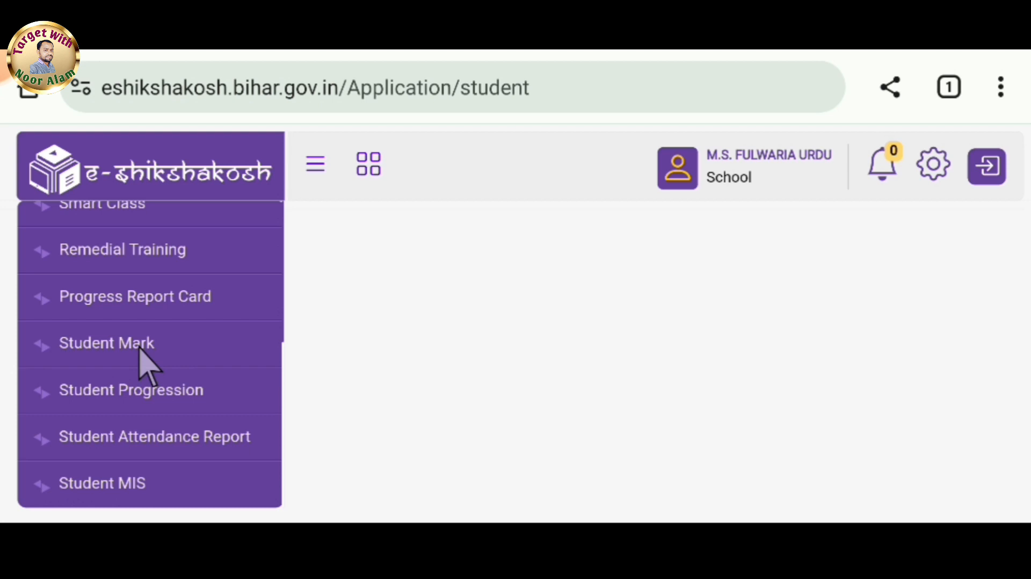
click(140, 348)
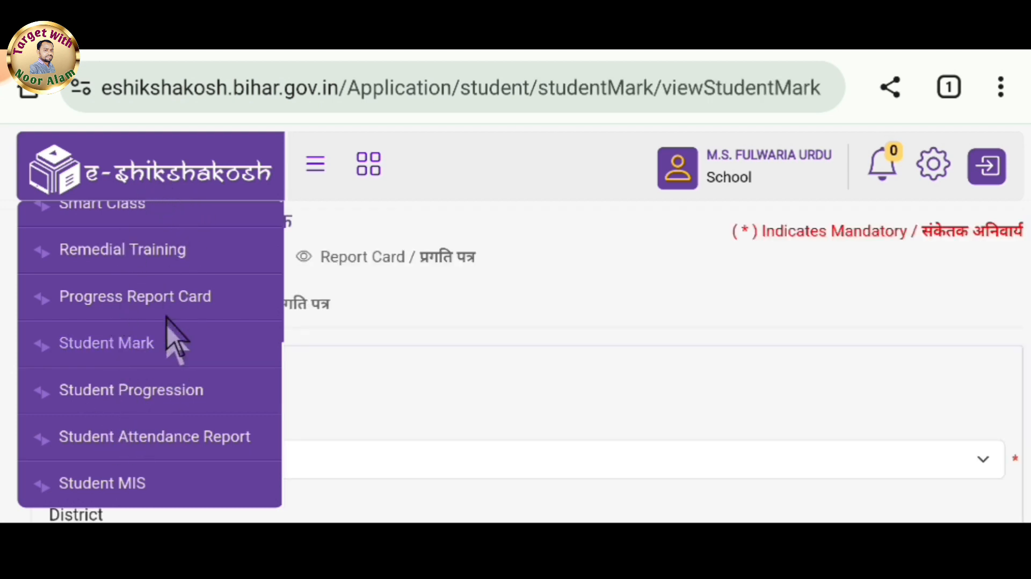
click(313, 171)
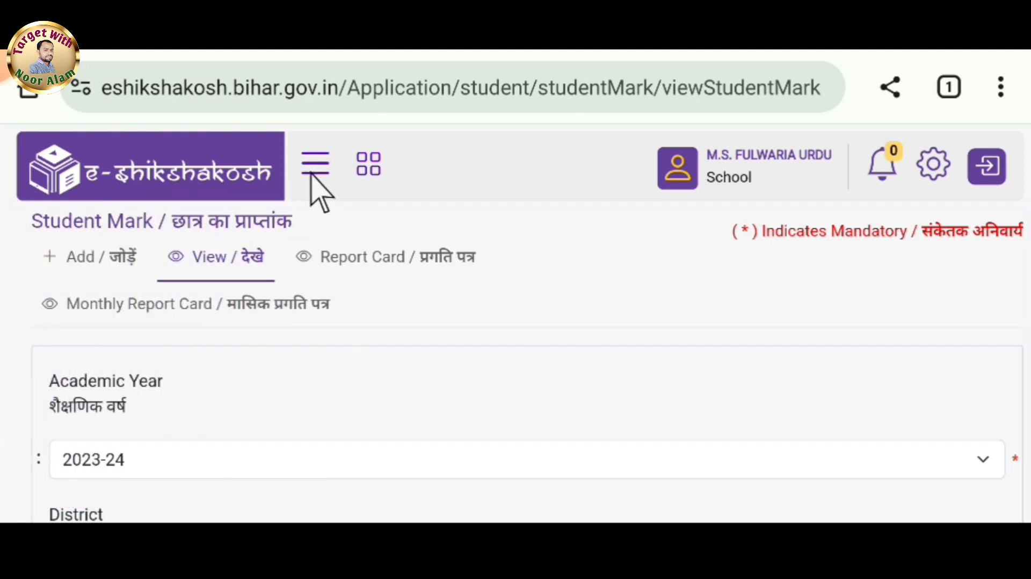
Set the Exam Type on the Student Mark form to Half Yearly.
scroll(322, 182, down, 1)
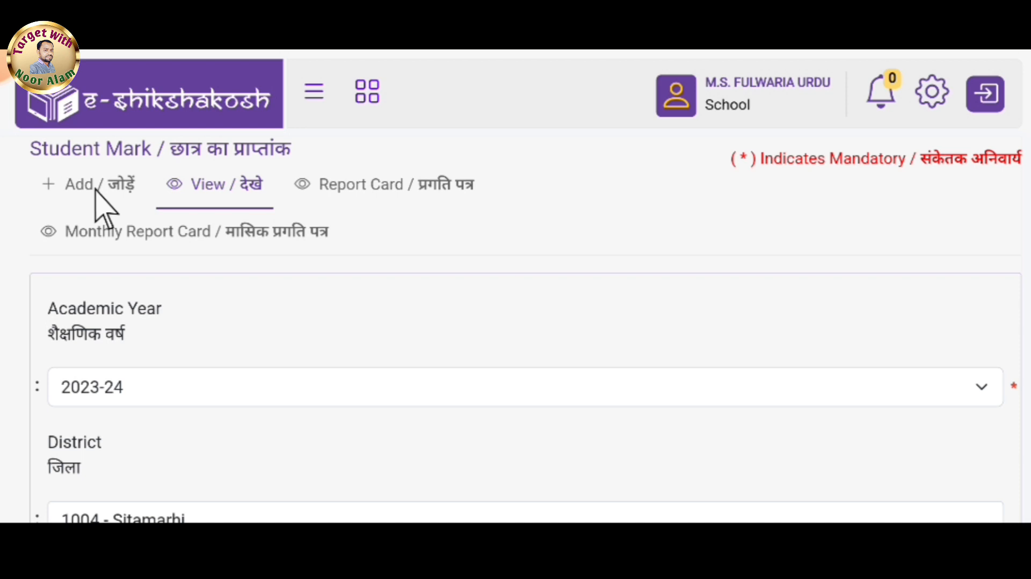
scroll(279, 204, down, 10)
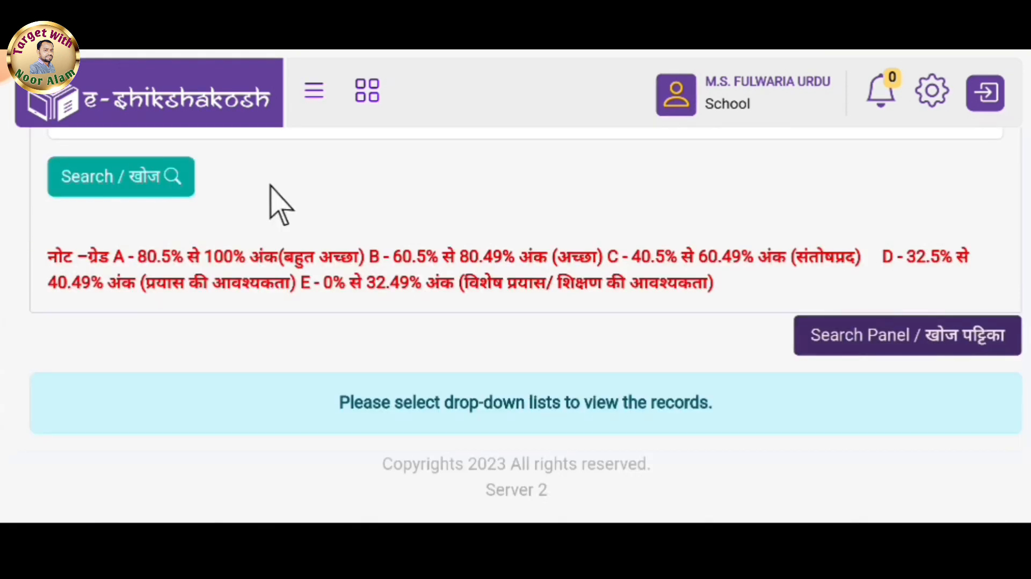
scroll(279, 204, up, 10)
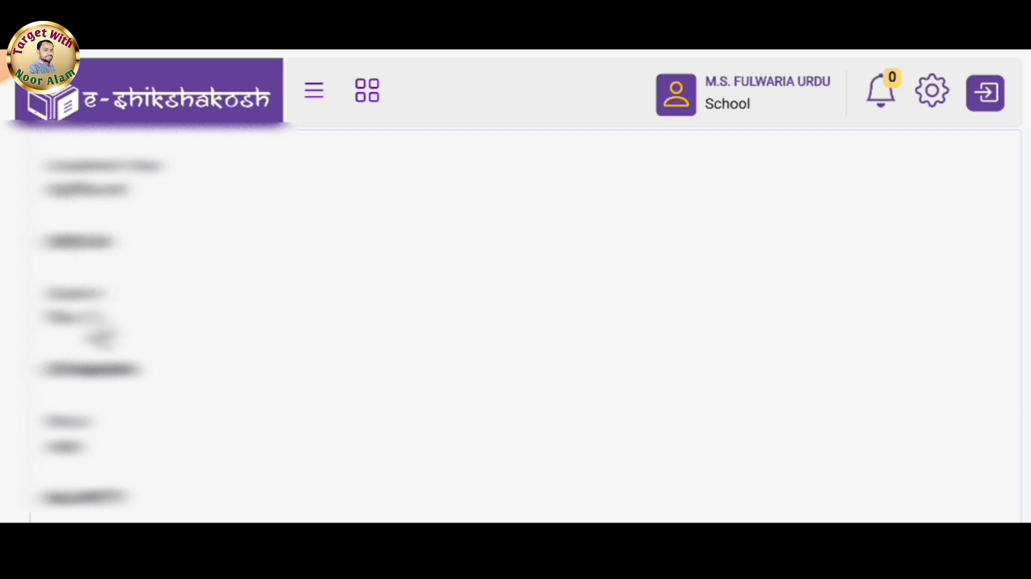
scroll(92, 473, down, 4)
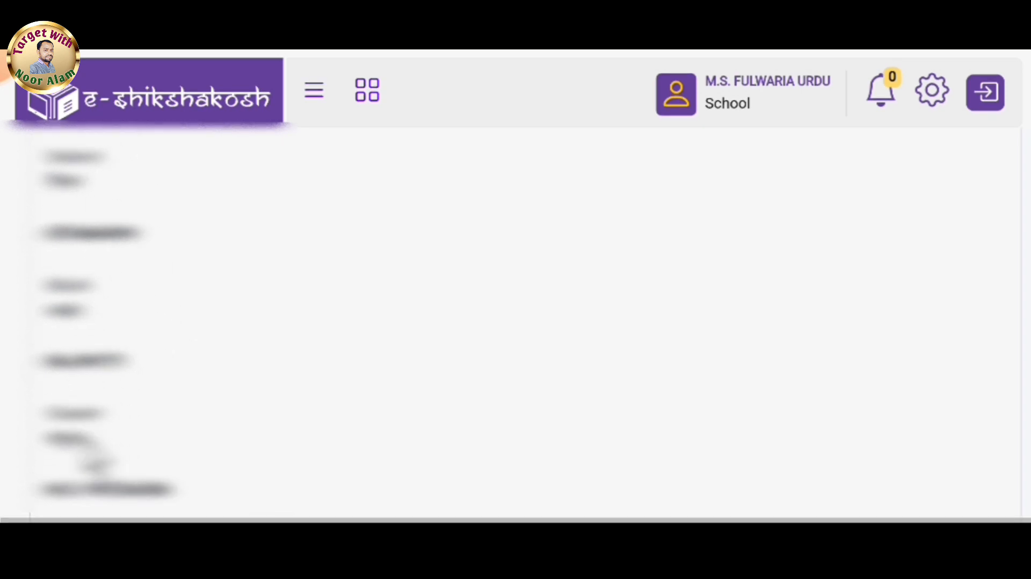
scroll(516, 322, down, 3)
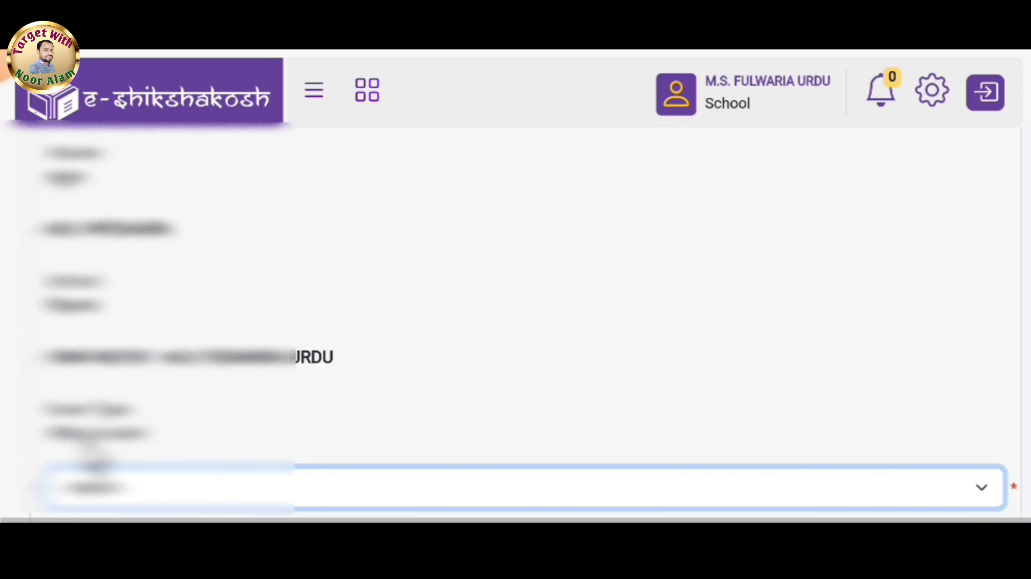
scroll(91, 226, down, 4)
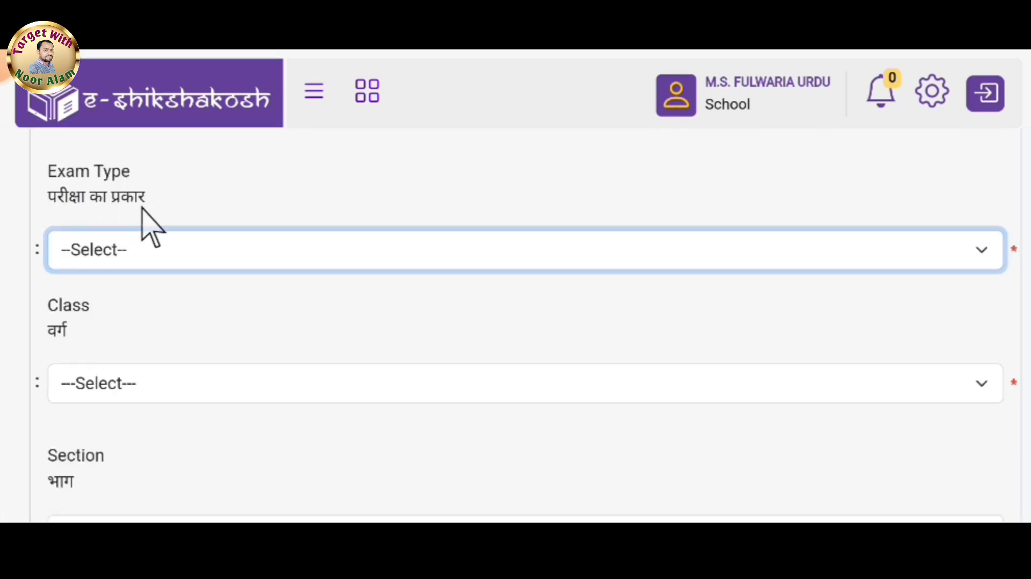
click(158, 257)
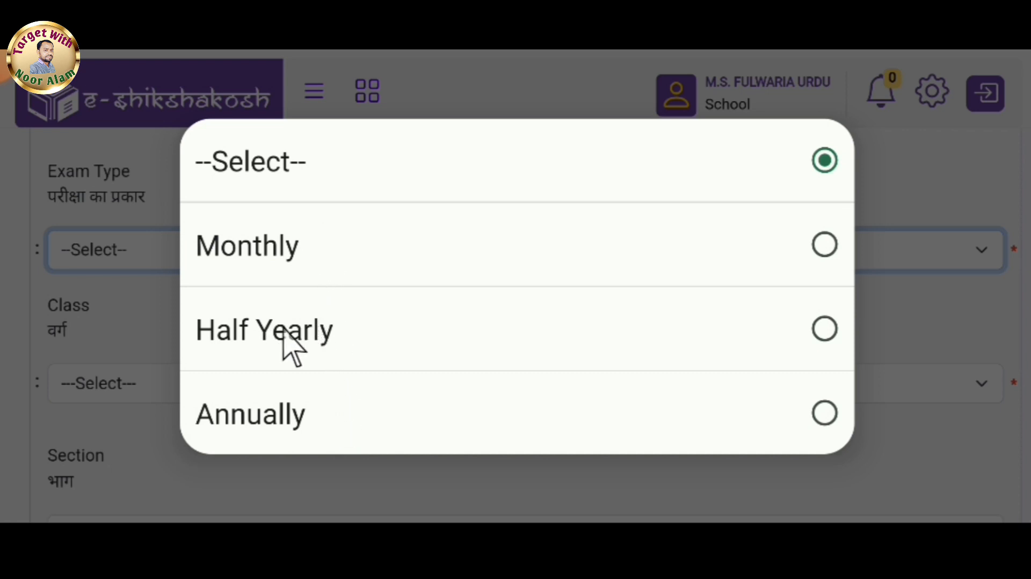
click(337, 336)
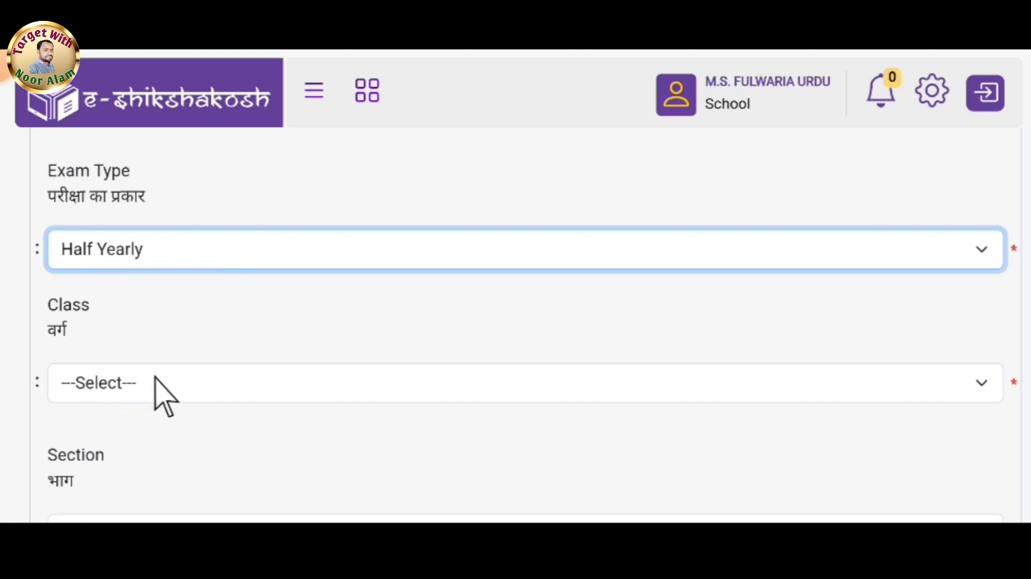
Select Class 3 as the class for the marks entry.
click(134, 383)
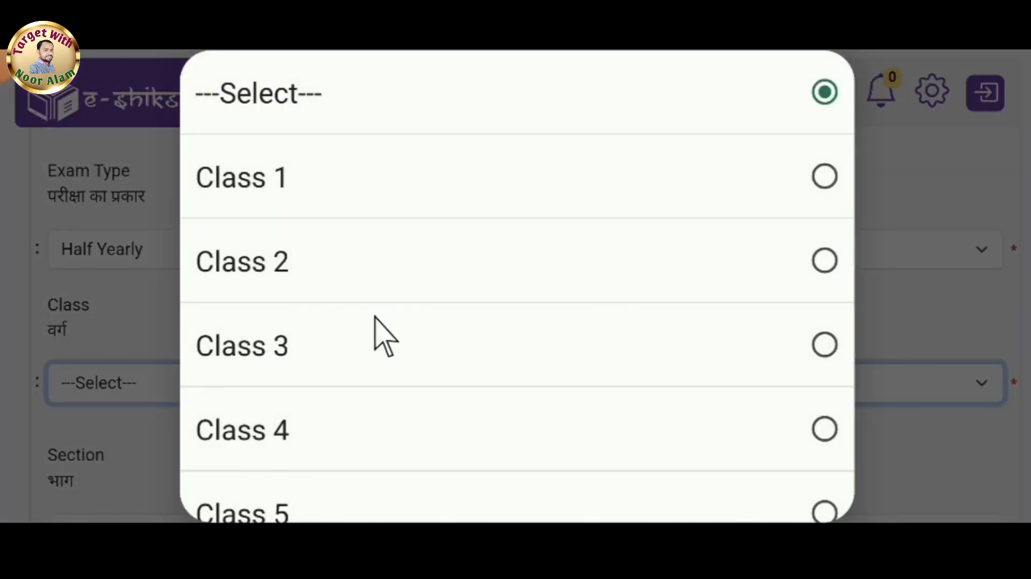
scroll(385, 336, down, 5)
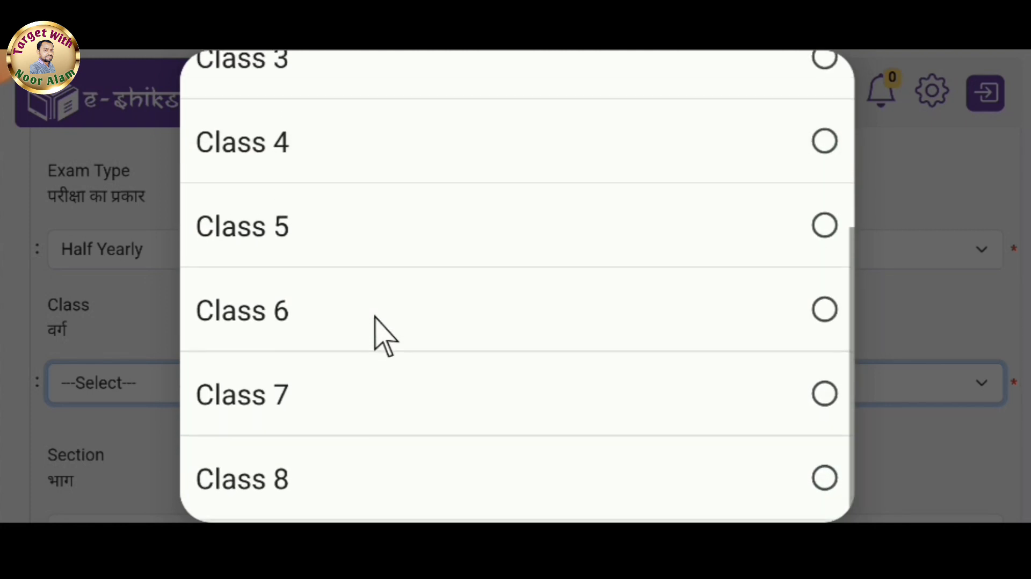
scroll(374, 317, up, 5)
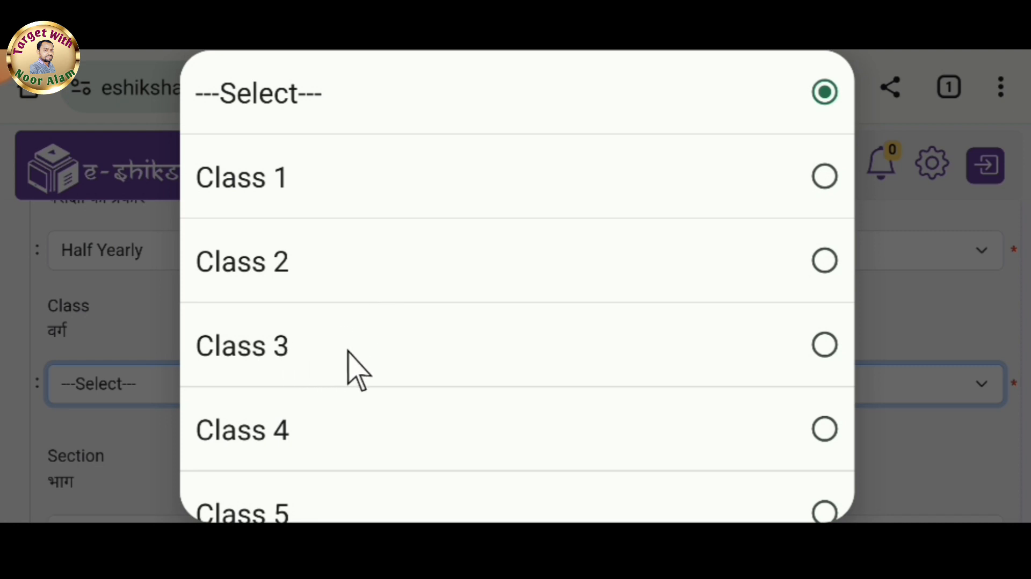
click(384, 352)
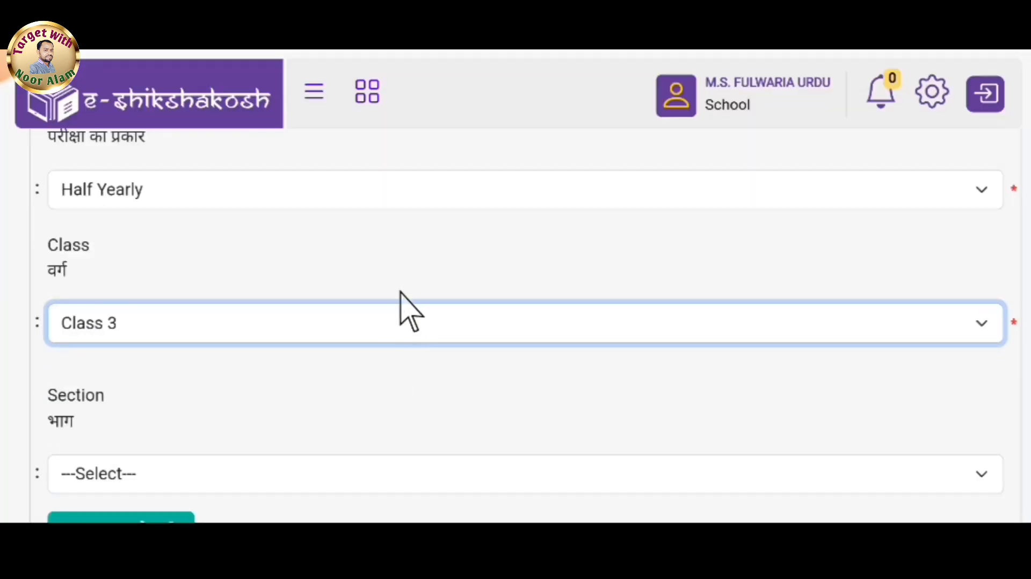
Run the search to list the Class 3 students for mark entry.
scroll(281, 344, down, 1)
scroll(281, 344, down, 3)
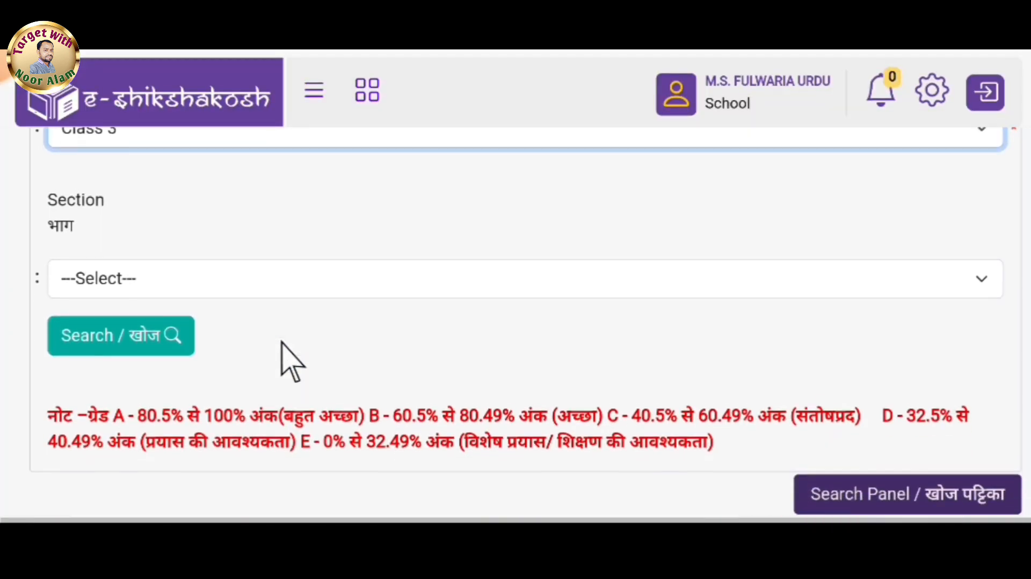
click(117, 337)
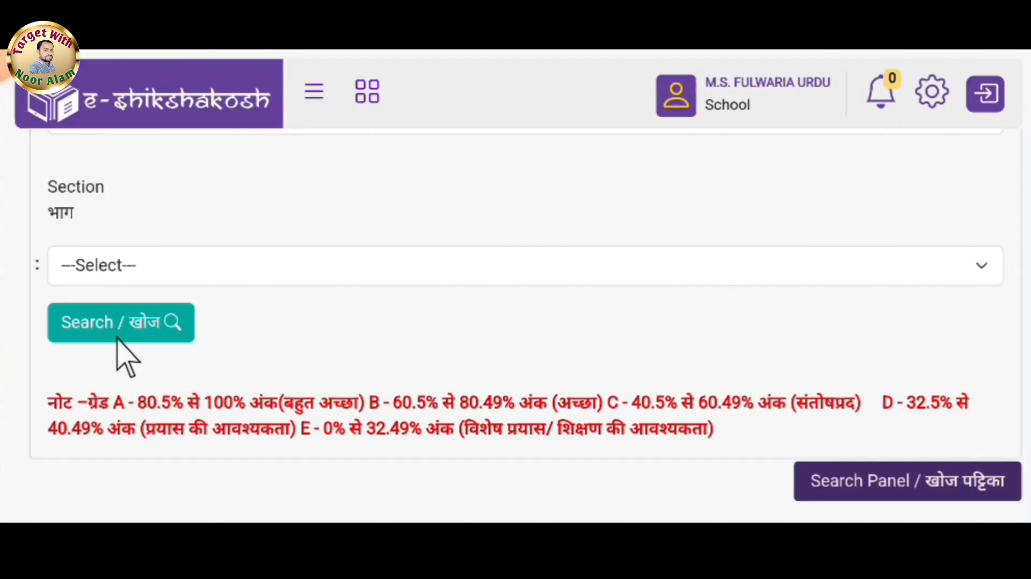
Scroll through the full list of students and subject mark fields.
scroll(117, 337, down, 7)
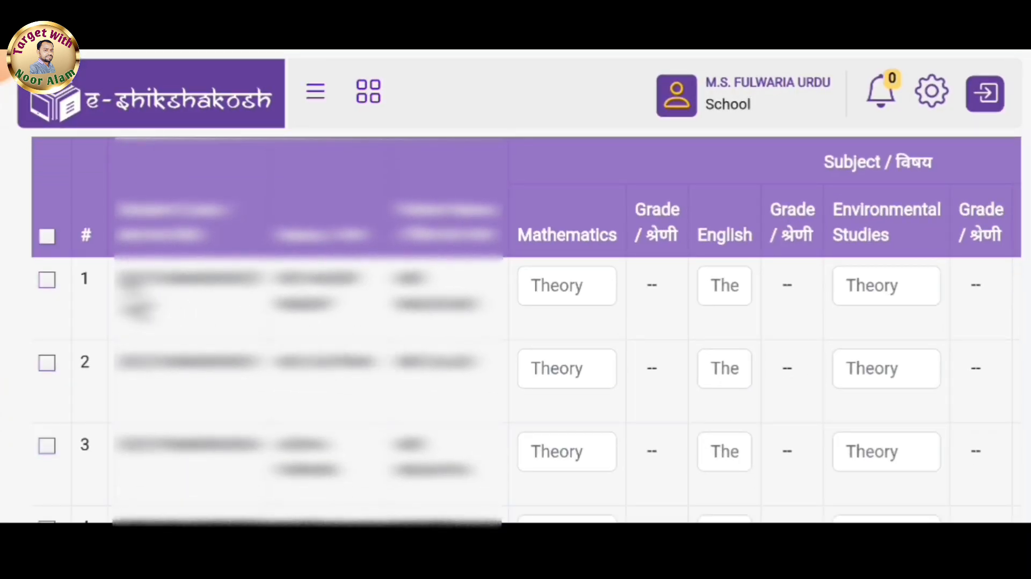
scroll(129, 351, down, 15)
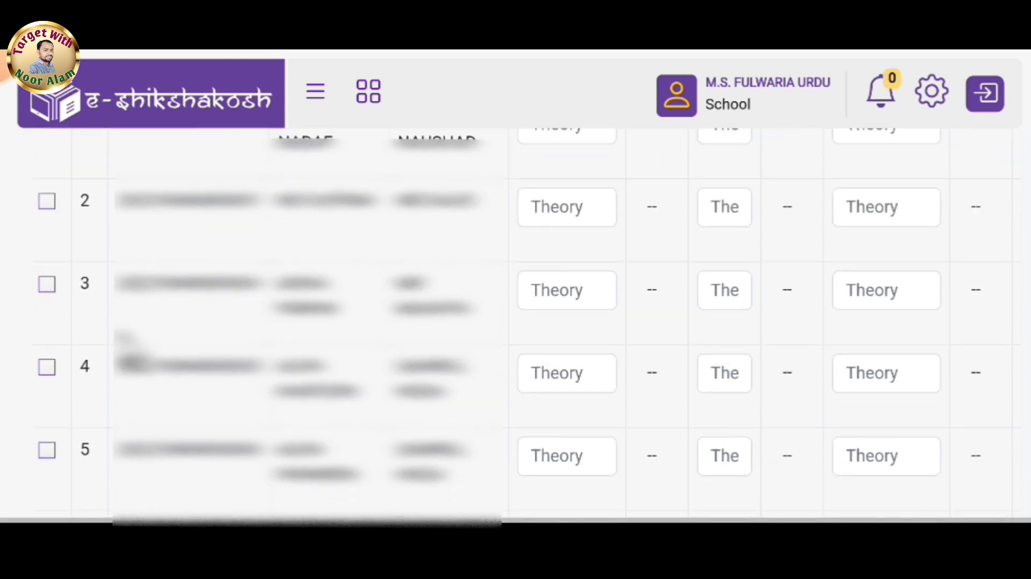
scroll(509, 327, down, 20)
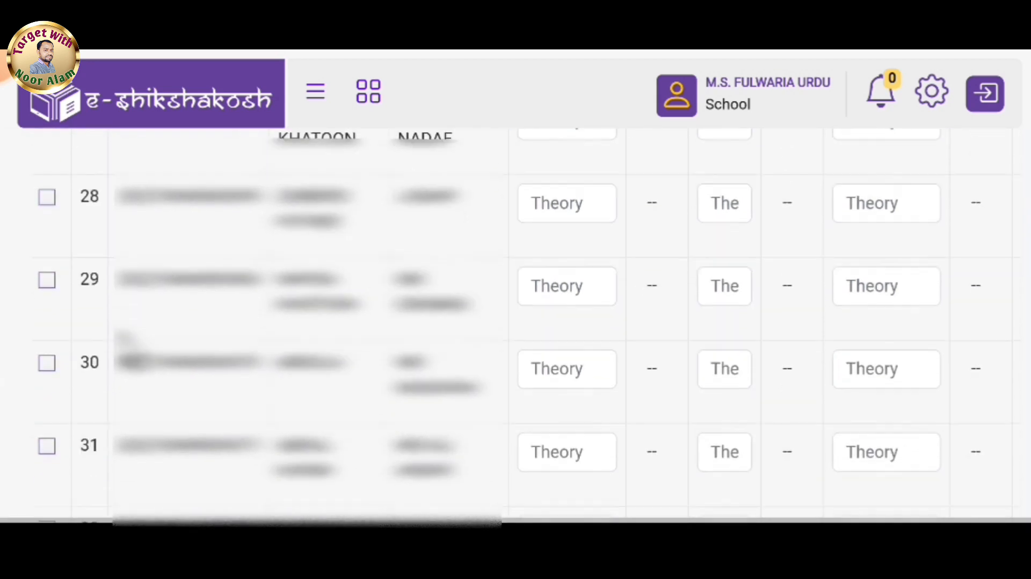
scroll(509, 328, down, 3)
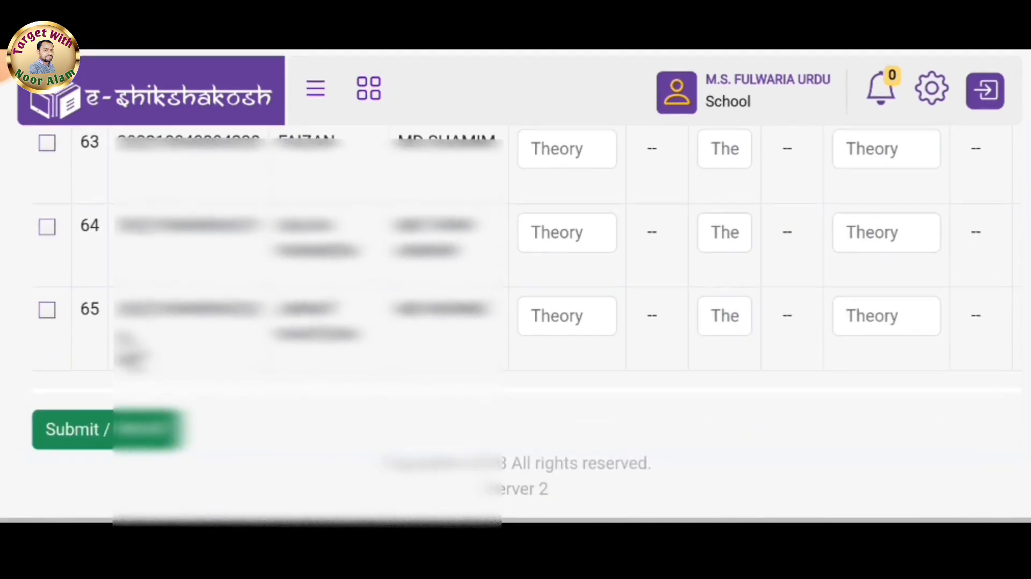
scroll(509, 327, up, 20)
scroll(515, 349, up, 10)
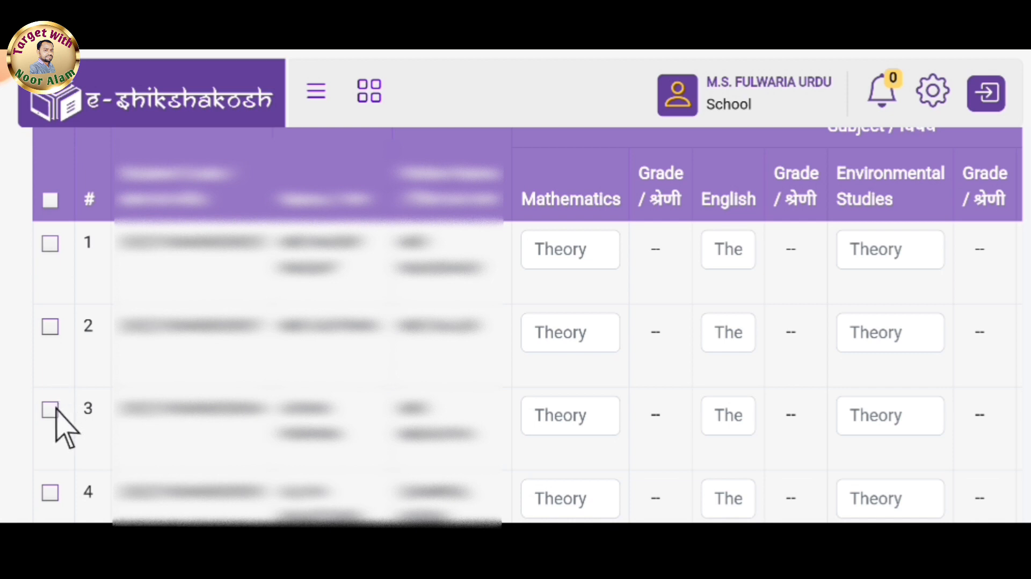
scroll(56, 338, up, 1)
Tick the first student and enter 35 as the Mathematics mark.
click(51, 269)
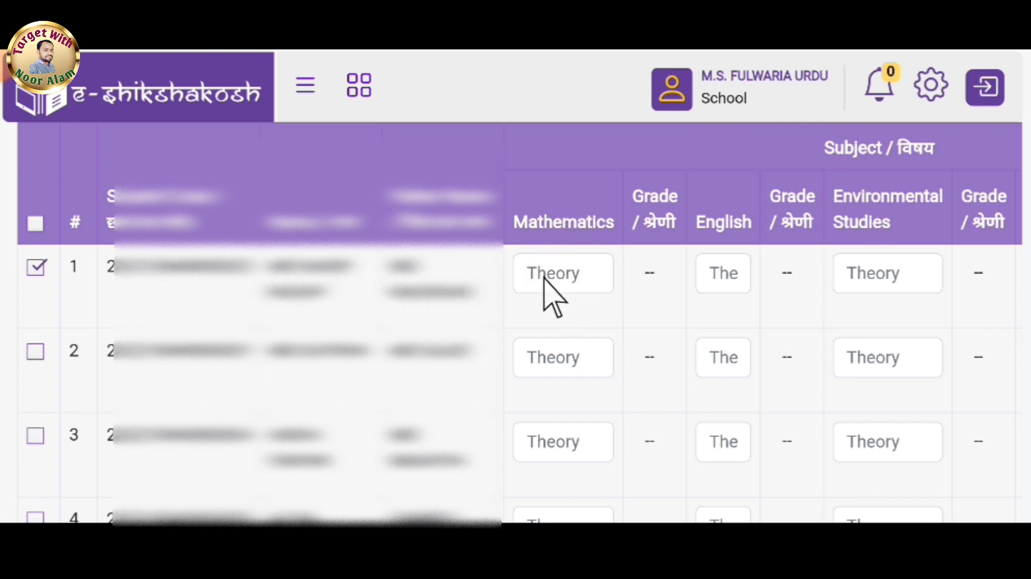
click(565, 283)
text(35)
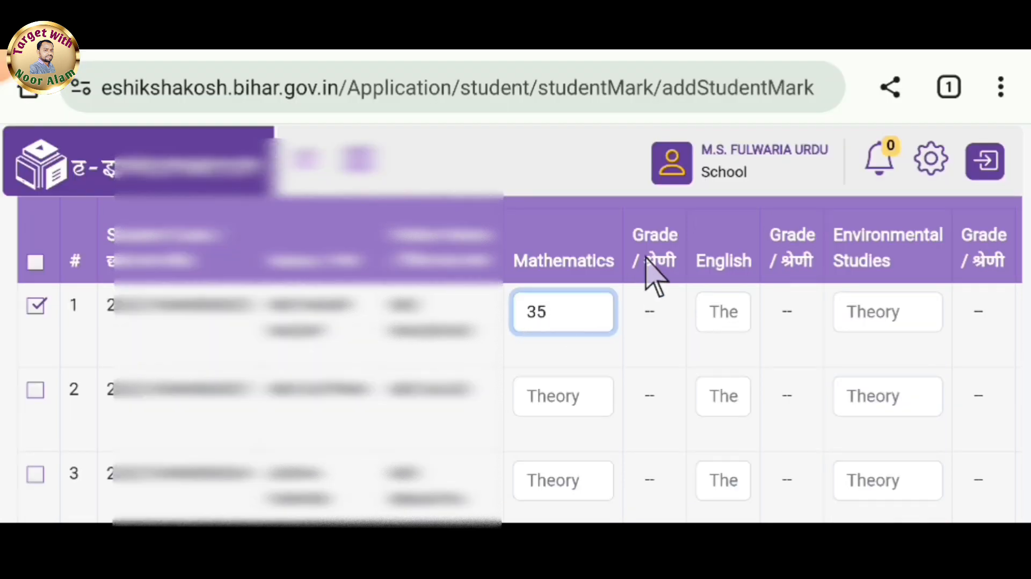
click(651, 320)
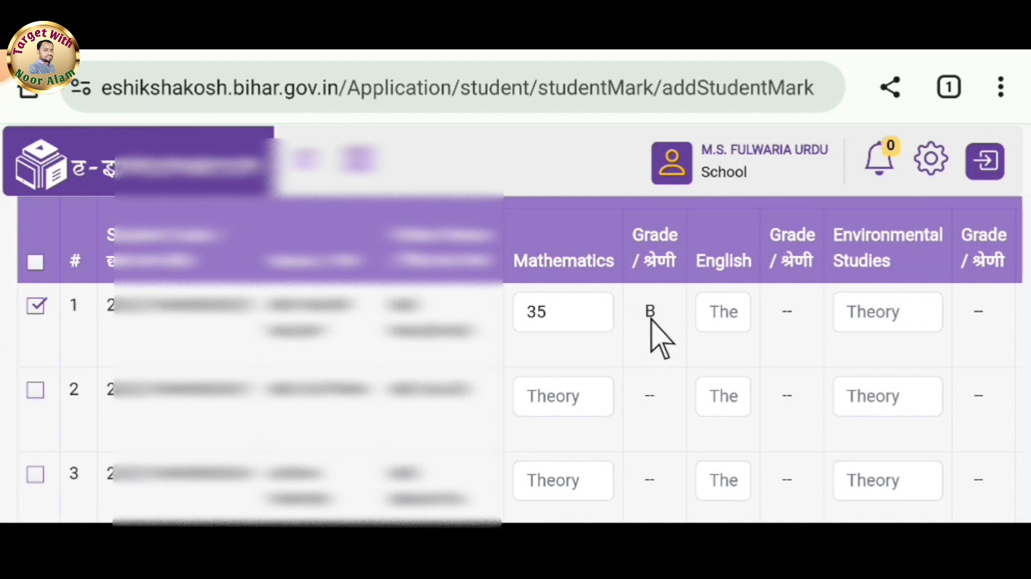
Enter 30 as the first student's English mark.
drag(652, 319, 161, 268)
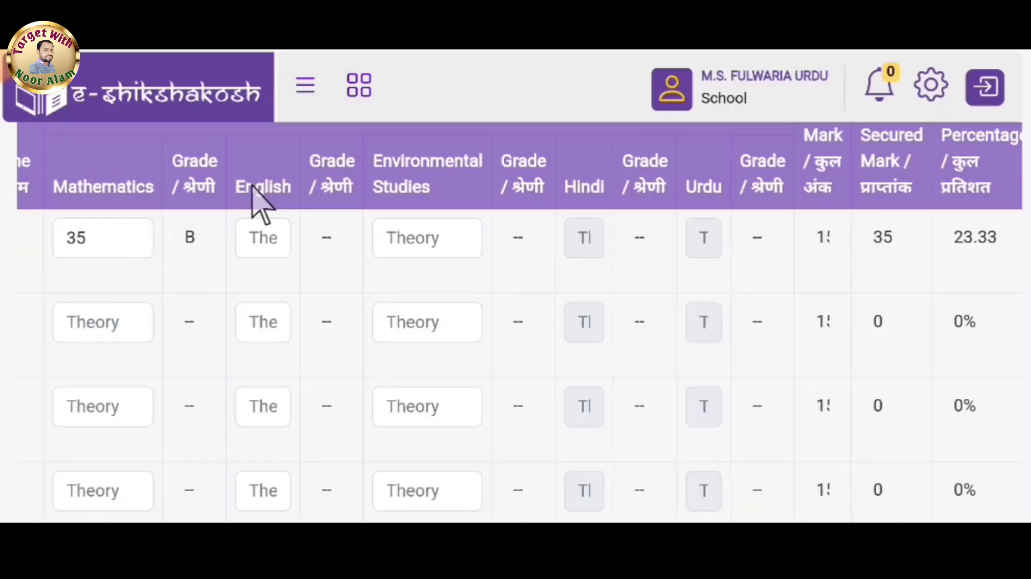
click(263, 238)
text(30)
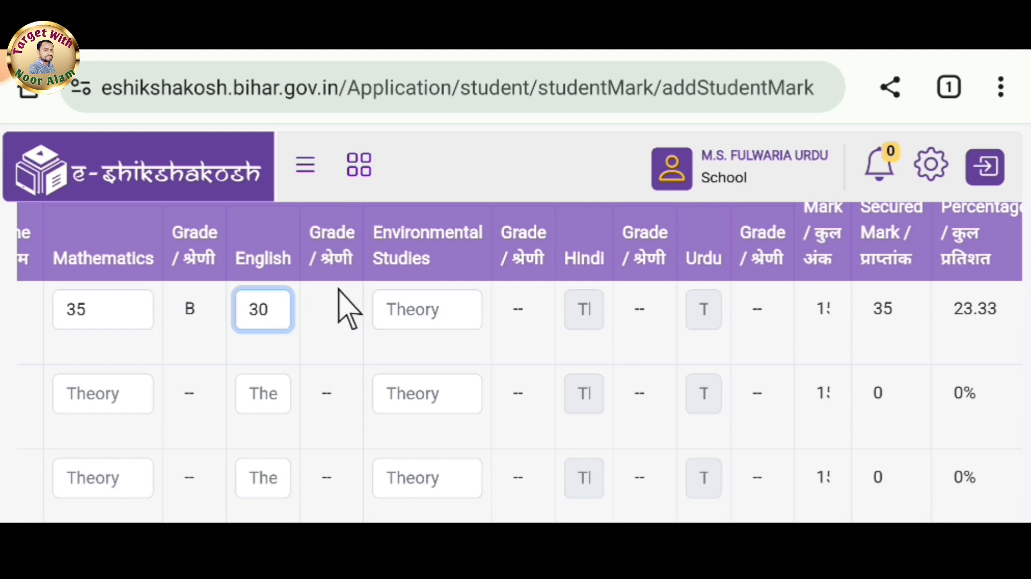
click(338, 317)
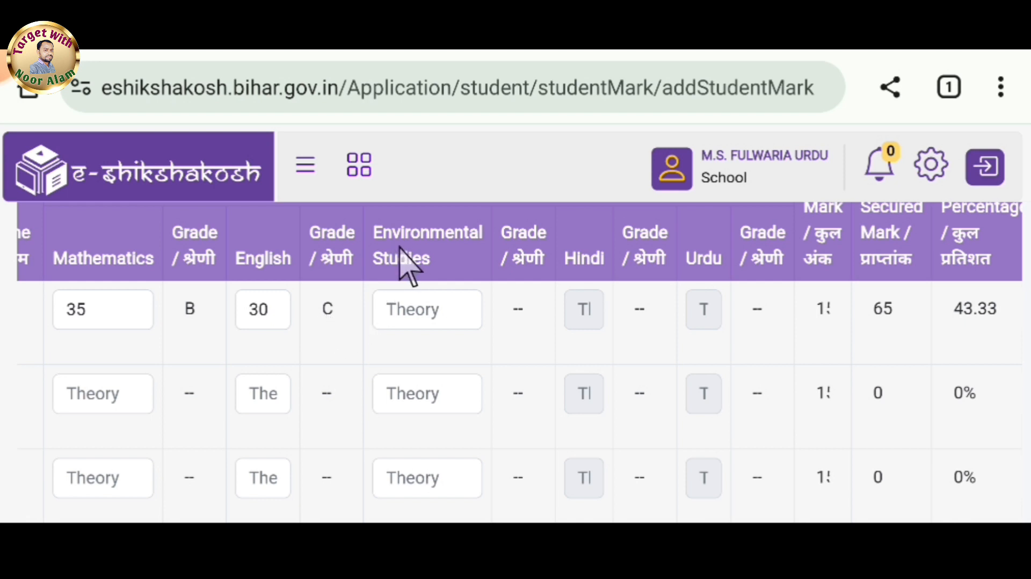
Enter 40 as the first student's Environmental Studies mark.
click(427, 310)
text(40)
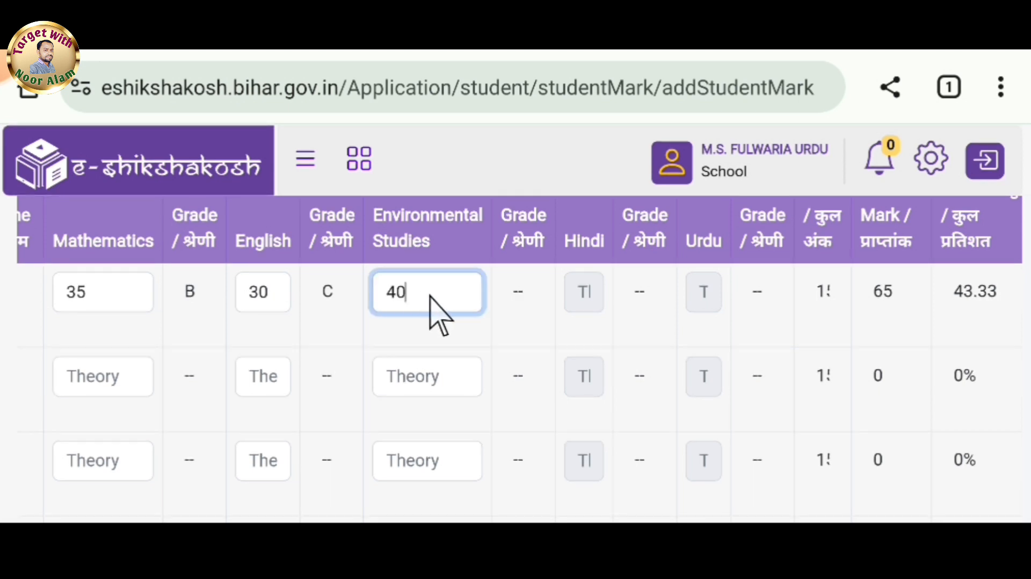
click(519, 295)
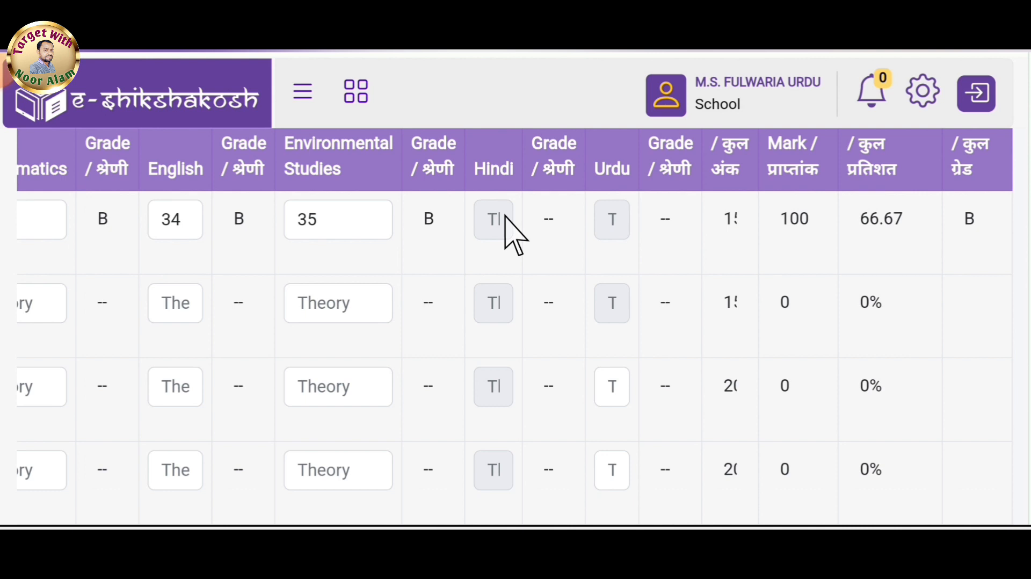
Open Student Information and search the student list for Class 3.
click(300, 99)
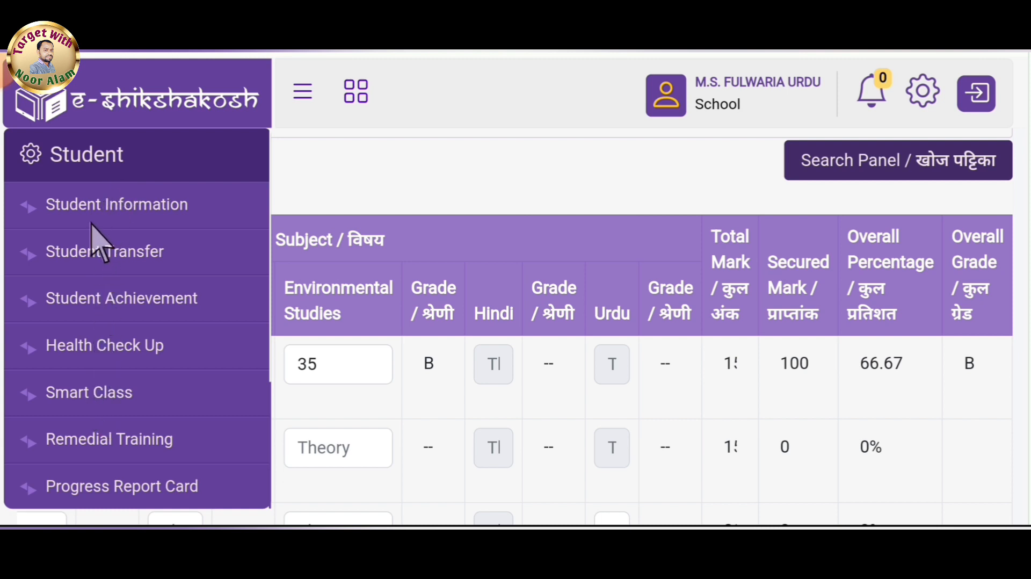
click(145, 208)
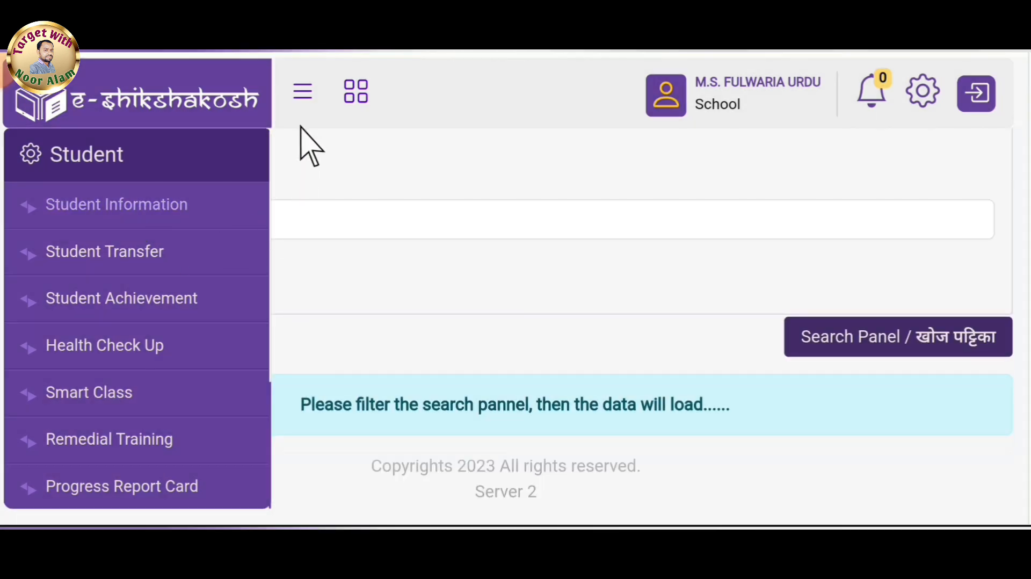
click(303, 92)
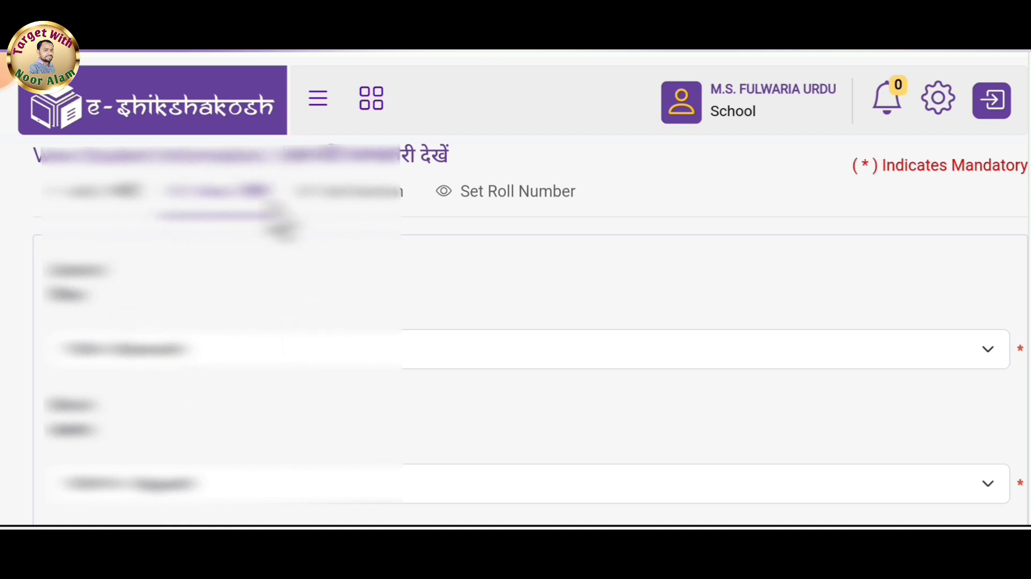
scroll(516, 322, down, 10)
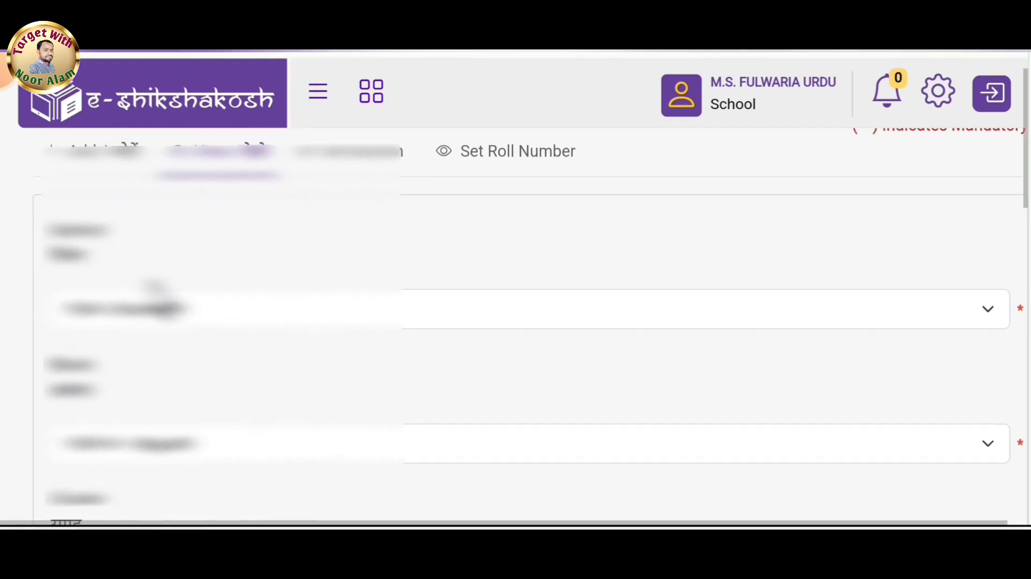
scroll(161, 301, down, 2)
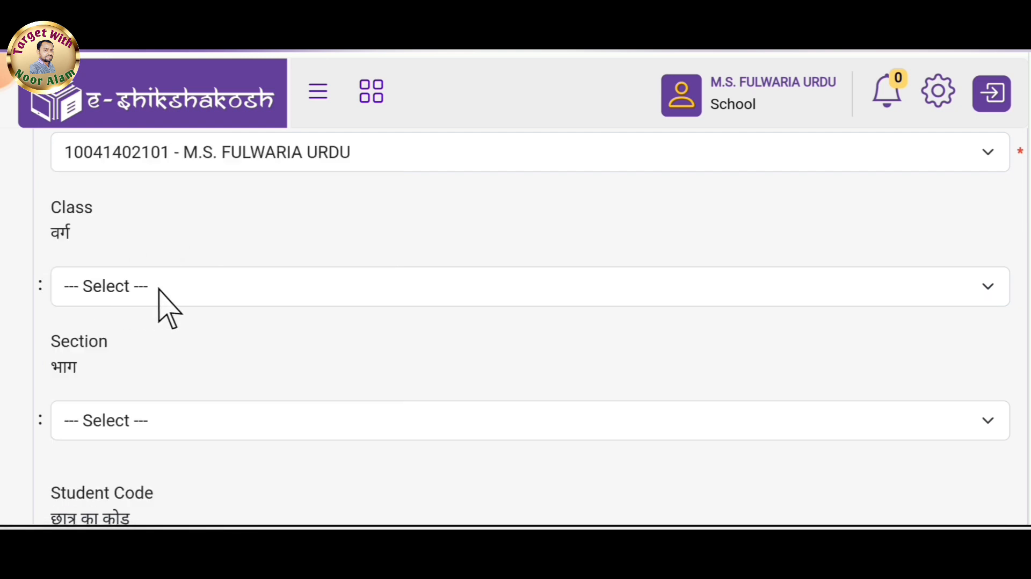
click(159, 290)
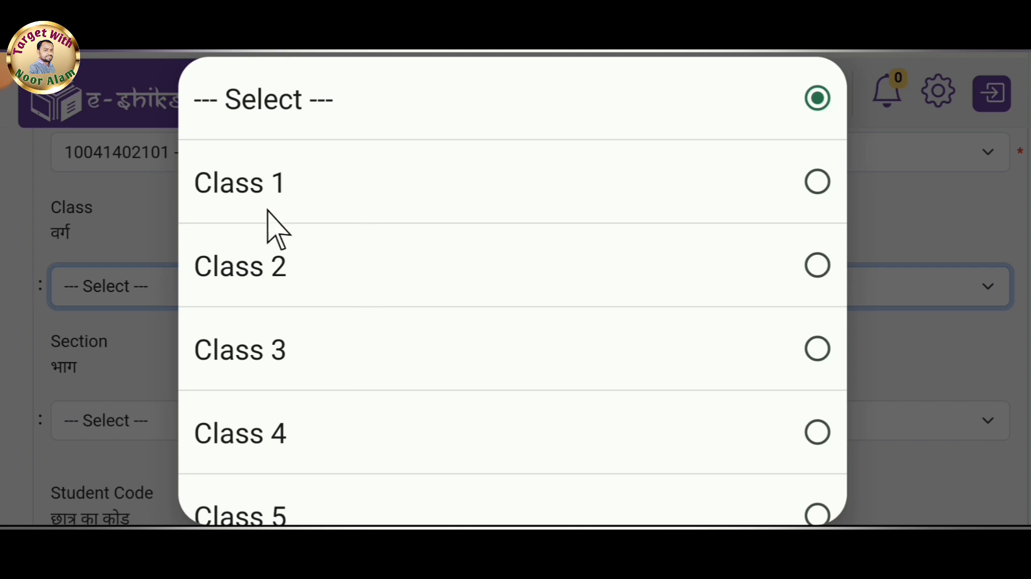
click(306, 354)
scroll(315, 373, down, 1)
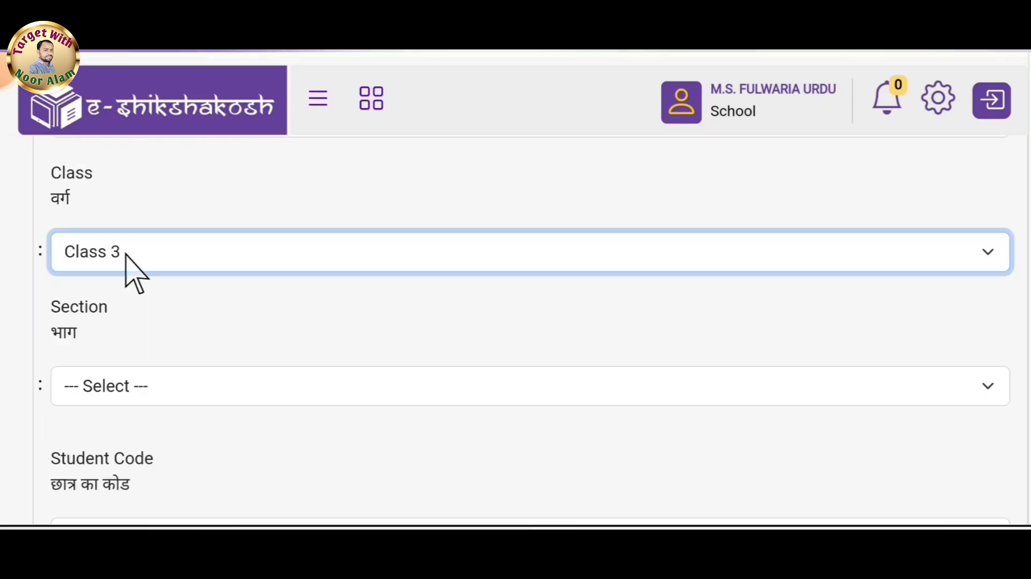
scroll(125, 255, down, 8)
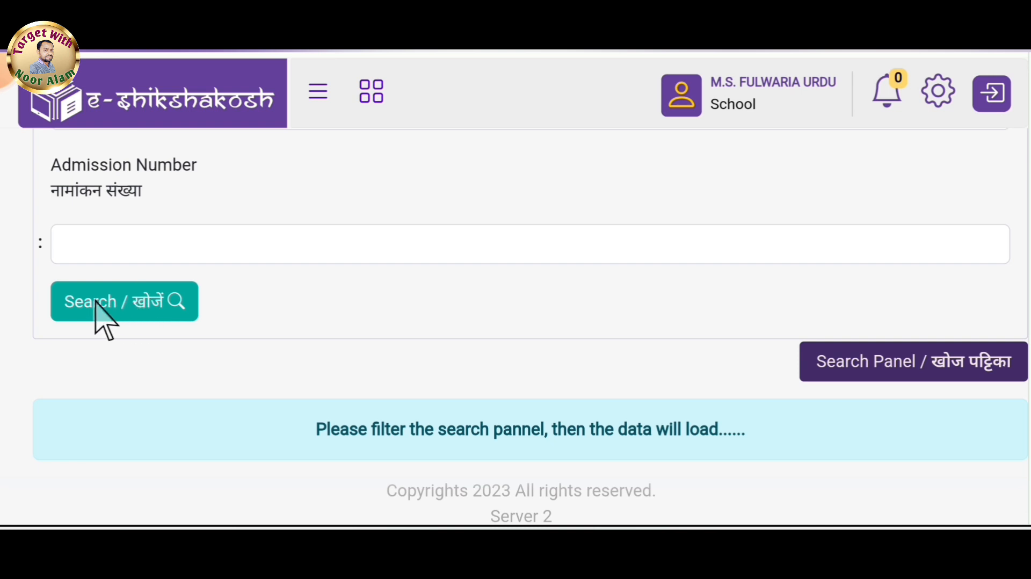
click(134, 304)
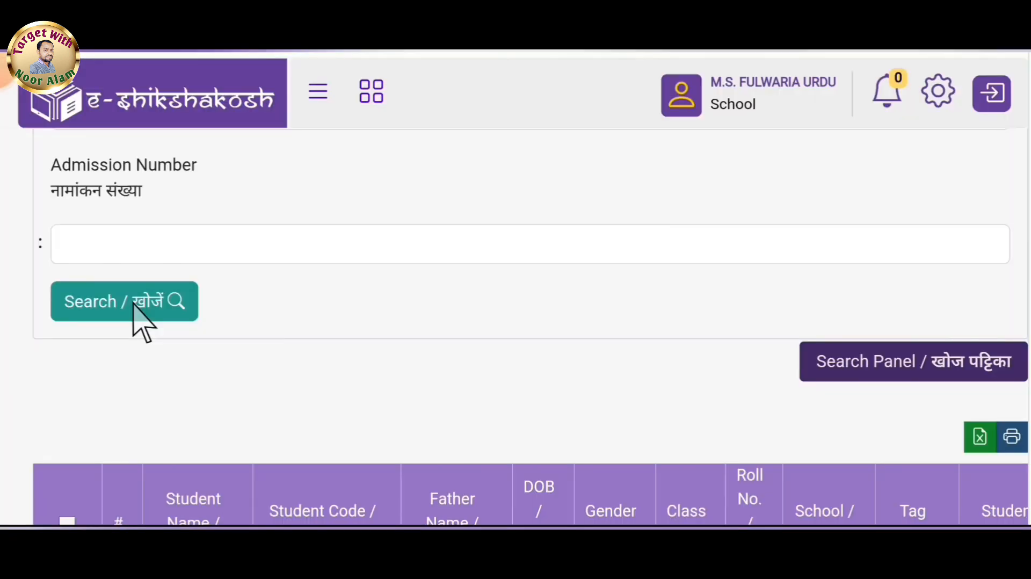
Tick the first student and tag Urdu as the optional subject, confirming the submission.
scroll(137, 319, down, 7)
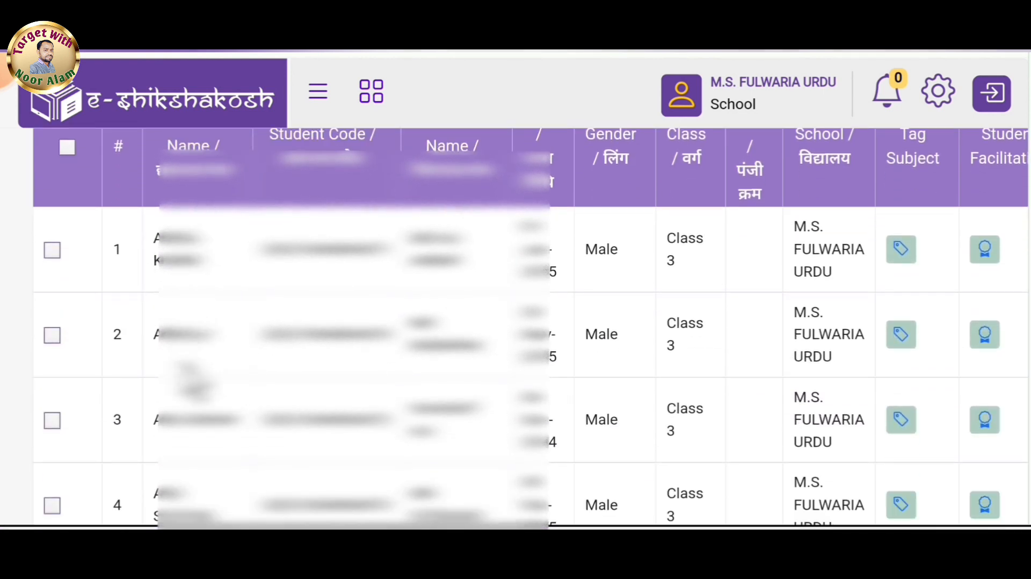
scroll(515, 328, down, 10)
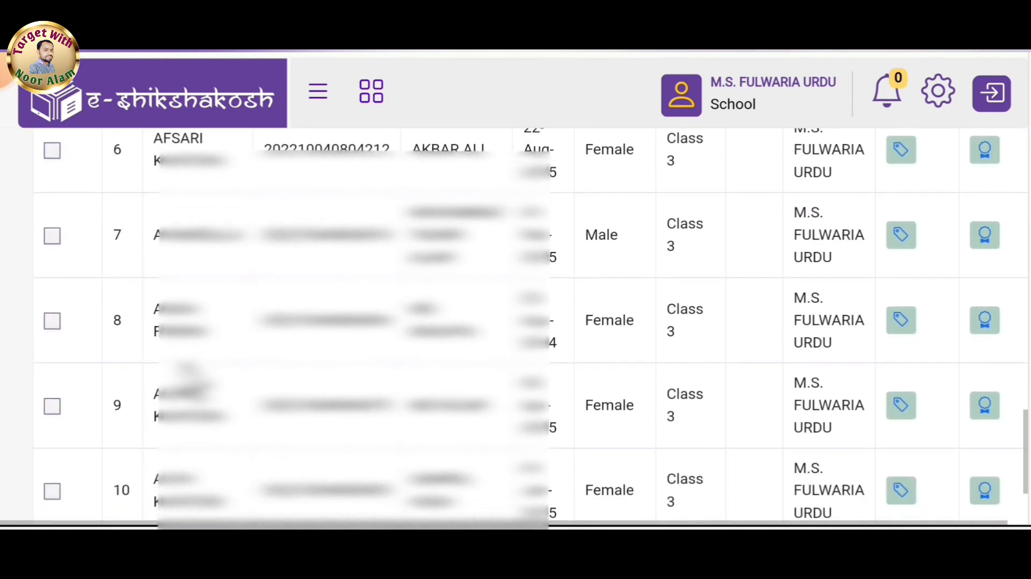
scroll(191, 378, down, 2)
scroll(236, 295, up, 8)
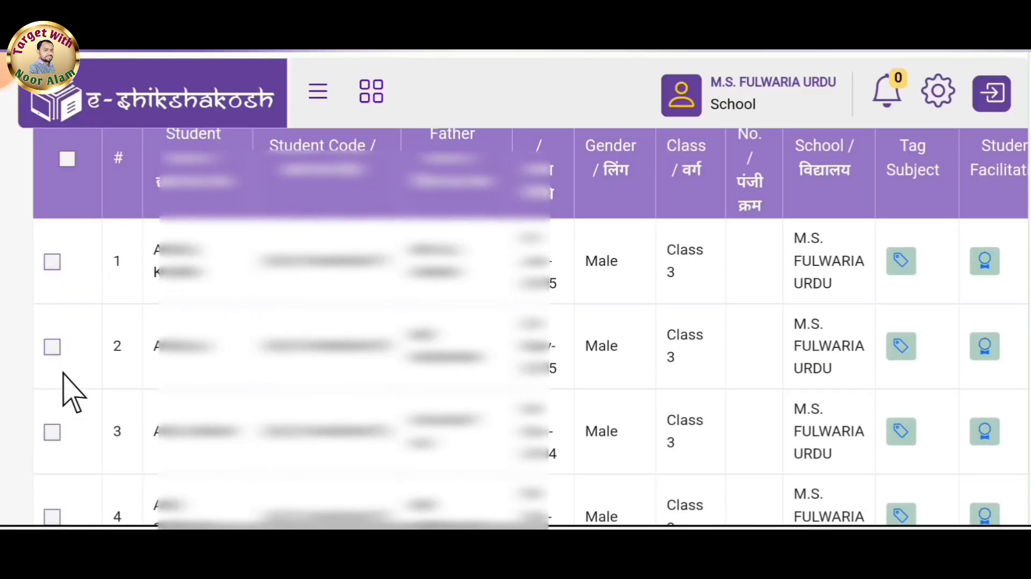
click(52, 261)
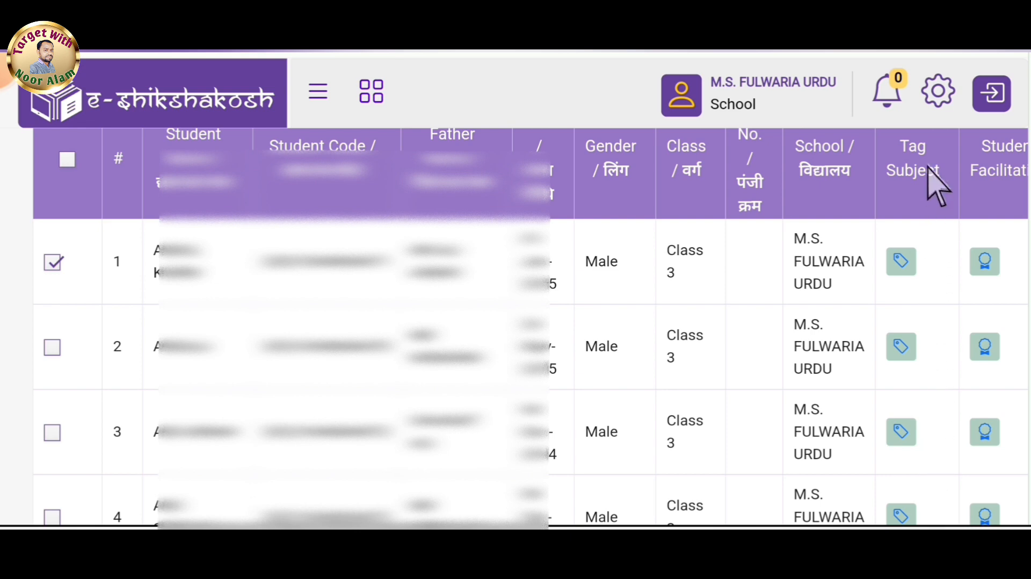
click(903, 271)
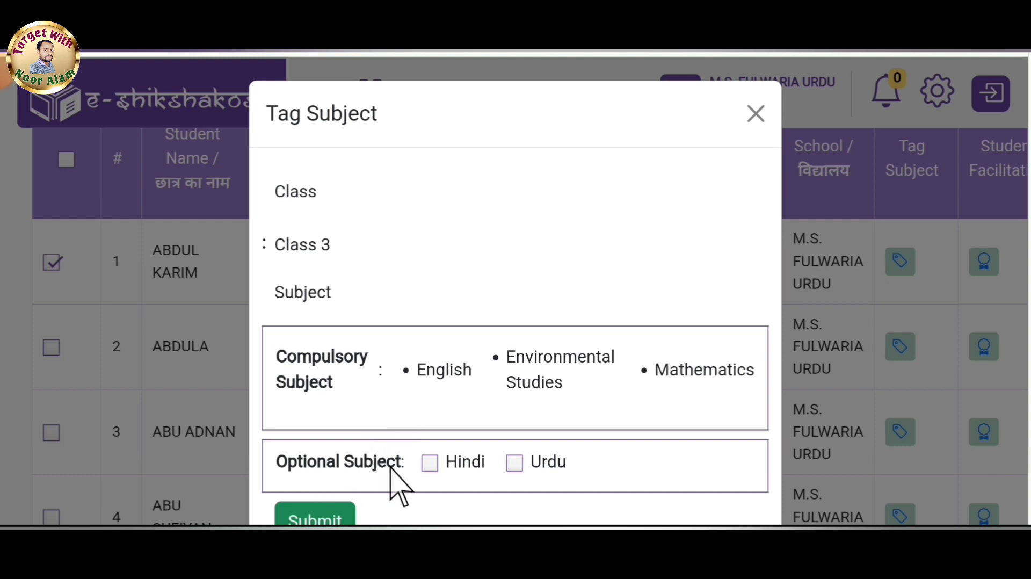
scroll(389, 470, down, 1)
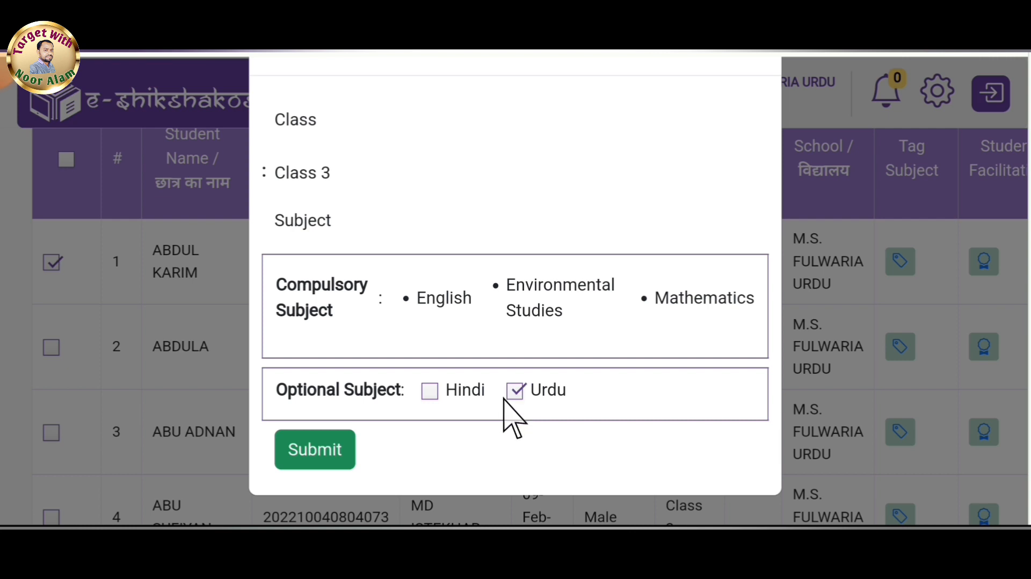
click(318, 457)
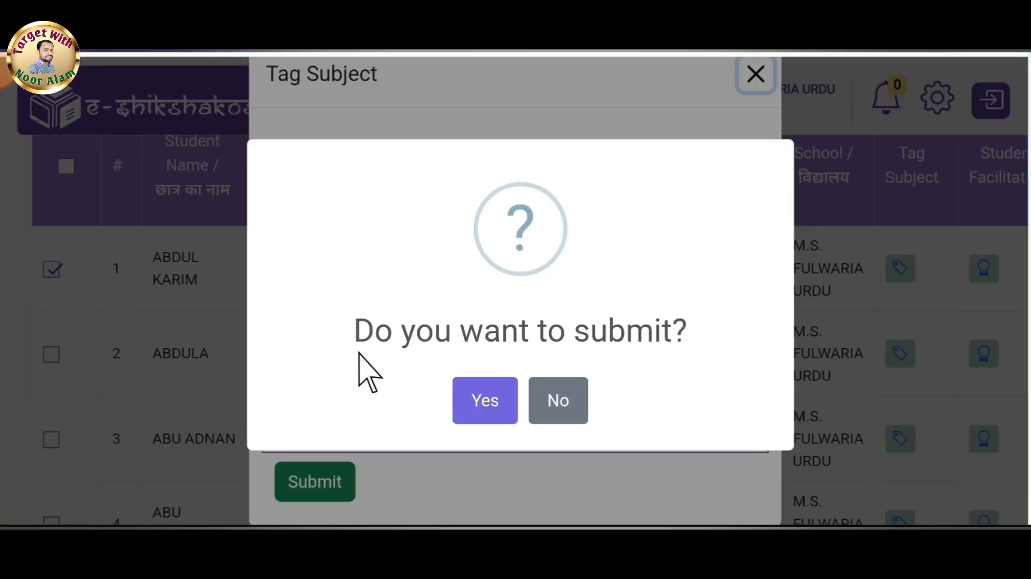
click(485, 419)
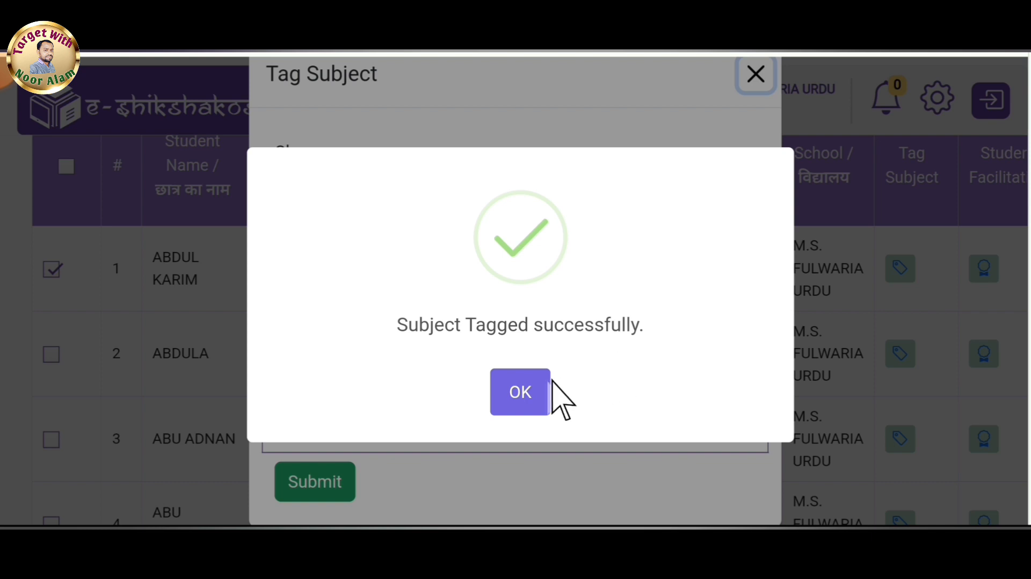
click(523, 403)
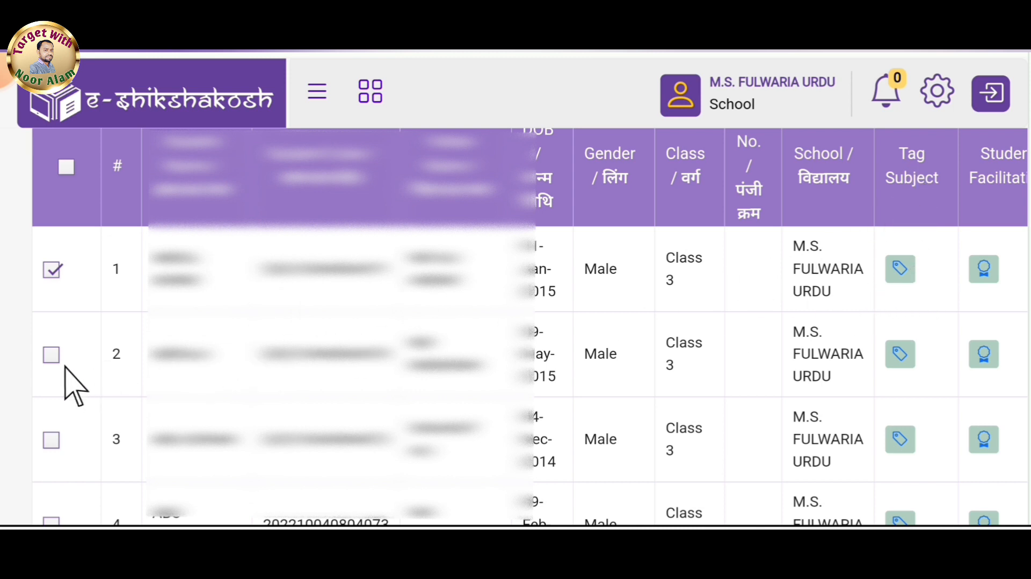
Check the last page of the Class 3 student list.
scroll(65, 462, down, 6)
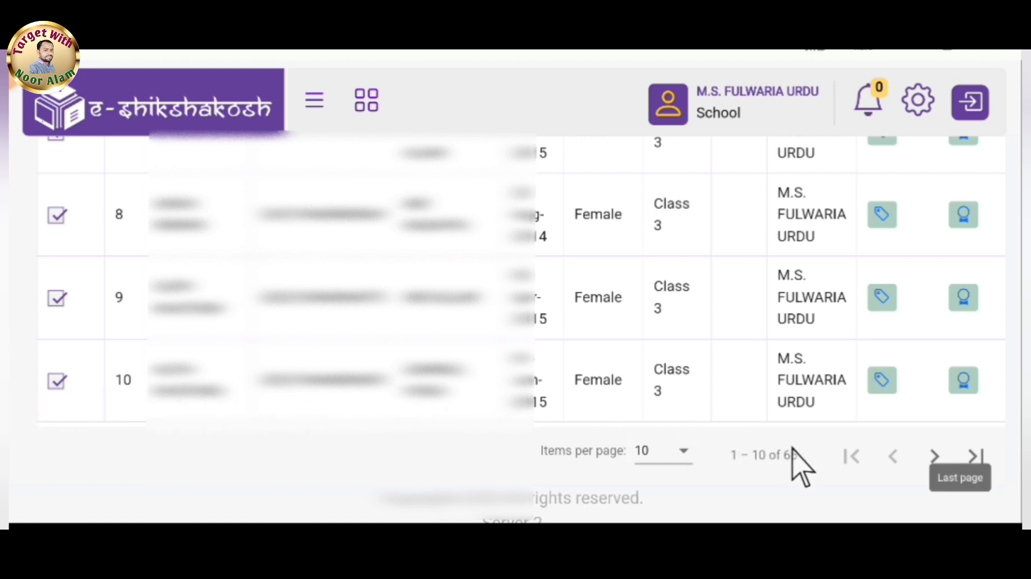
click(934, 457)
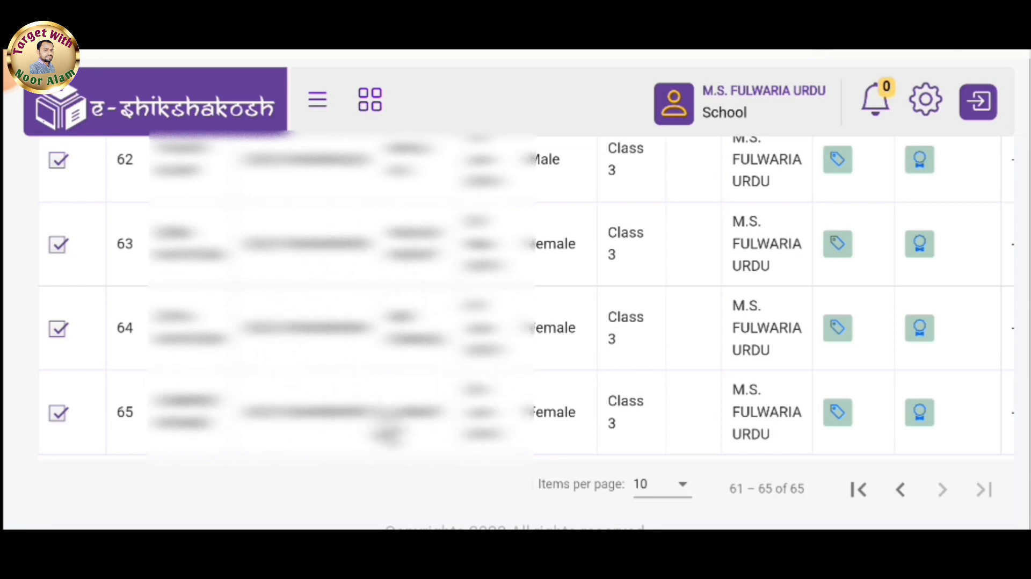
scroll(280, 359, up, 1)
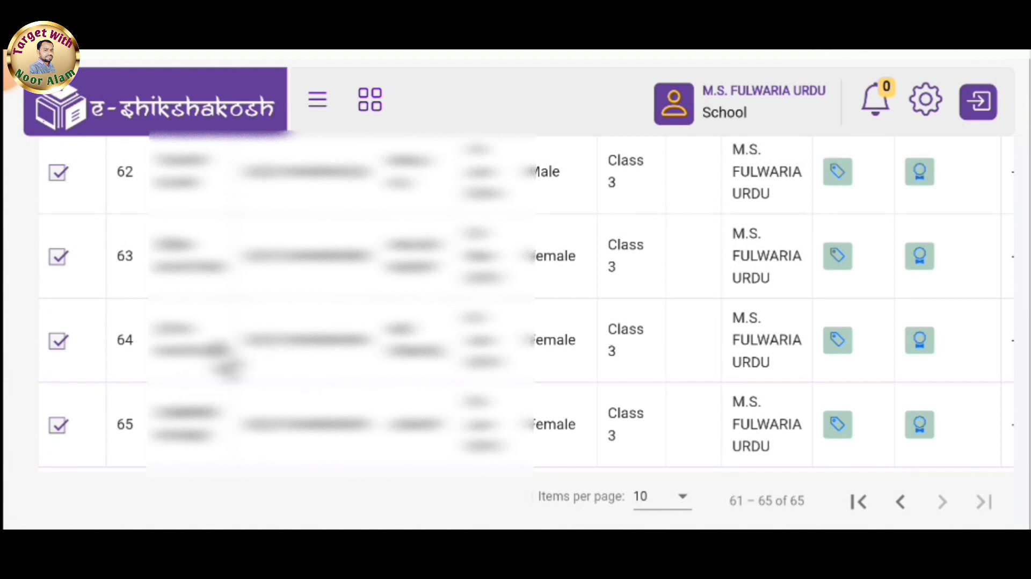
Open the Student Mark page and switch to adding marks.
click(317, 110)
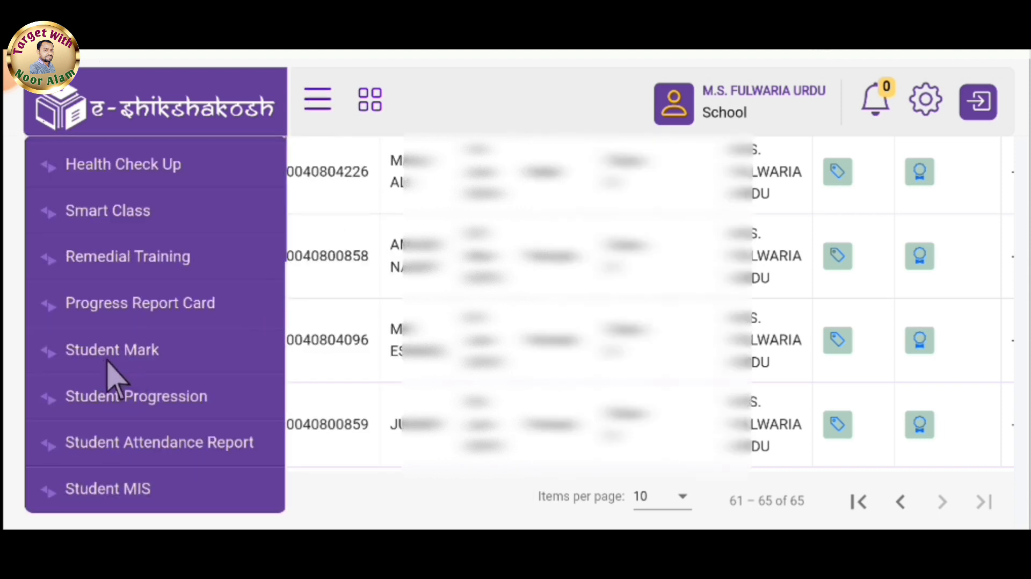
click(168, 357)
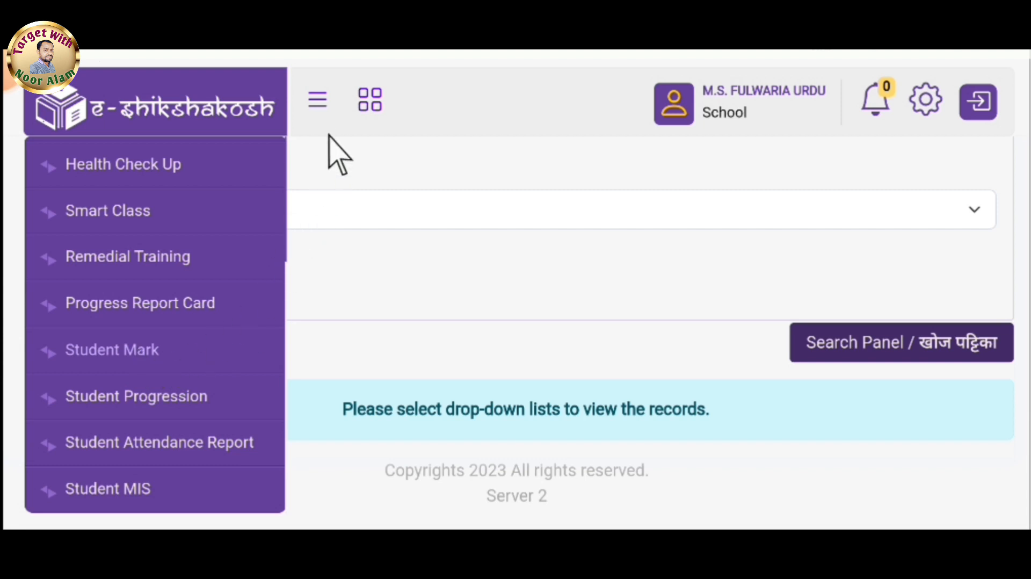
click(323, 103)
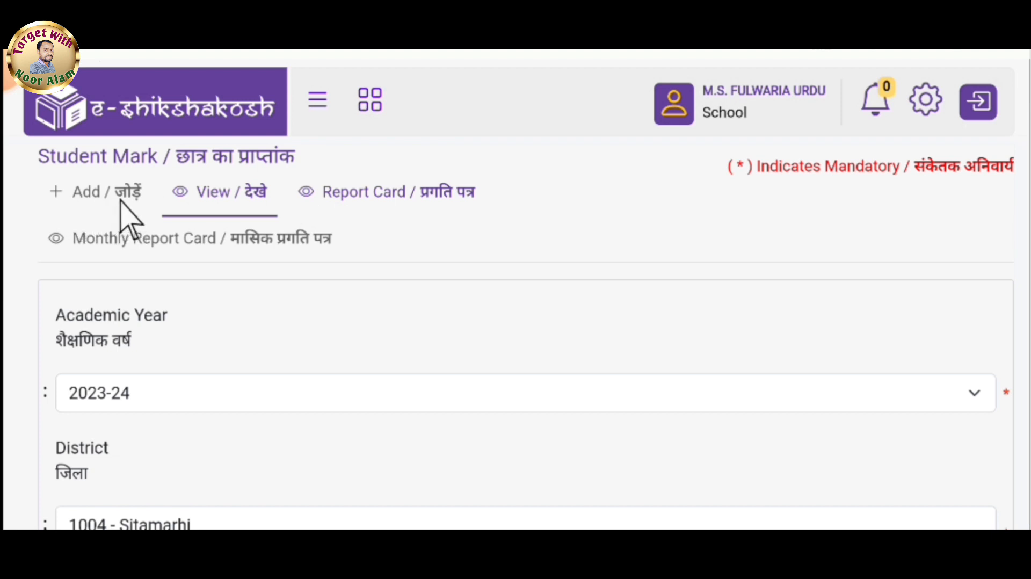
click(121, 201)
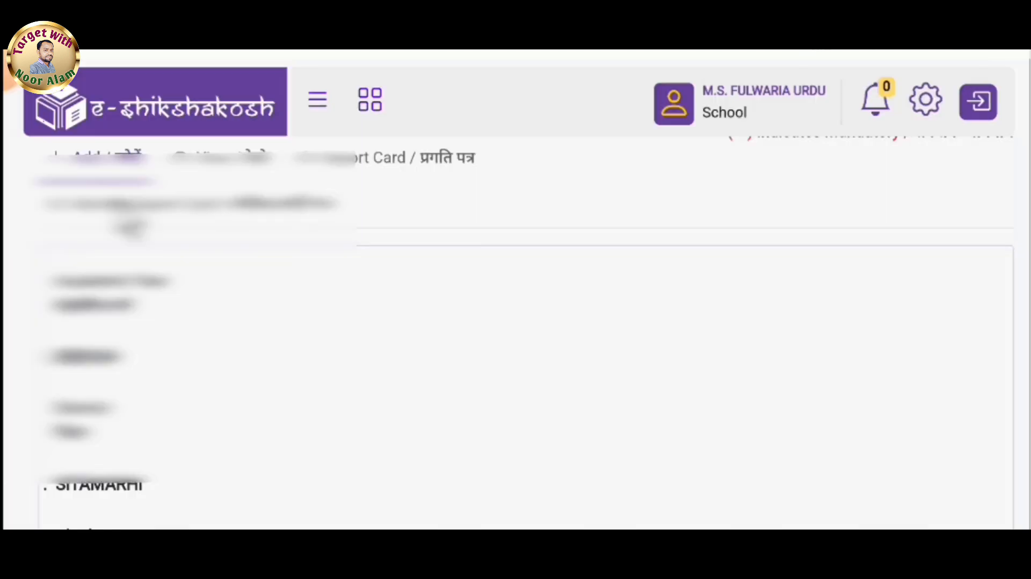
Choose Half Yearly as the exam type and Class 3, then search for the students.
scroll(516, 333, down, 15)
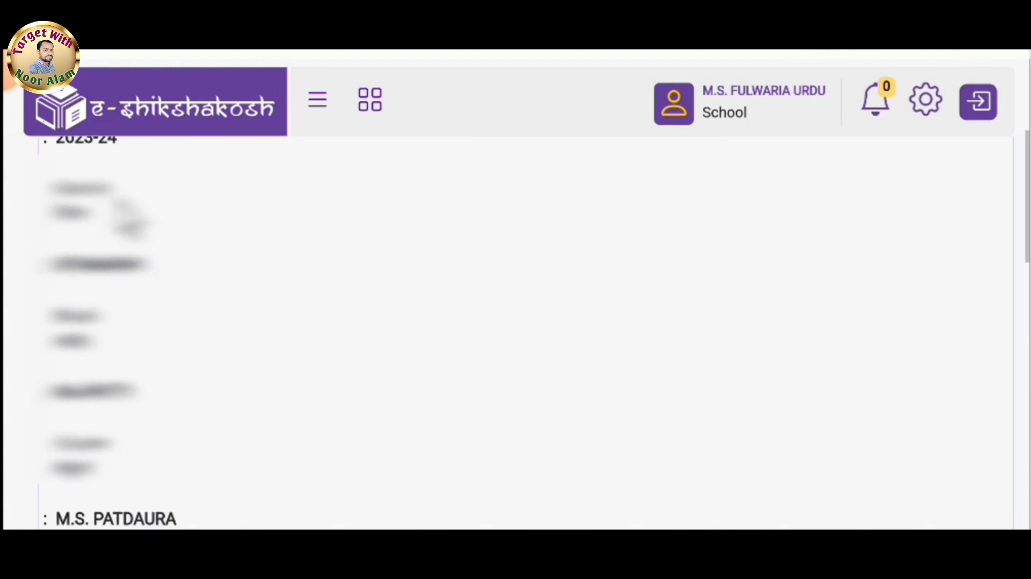
scroll(516, 333, down, 1)
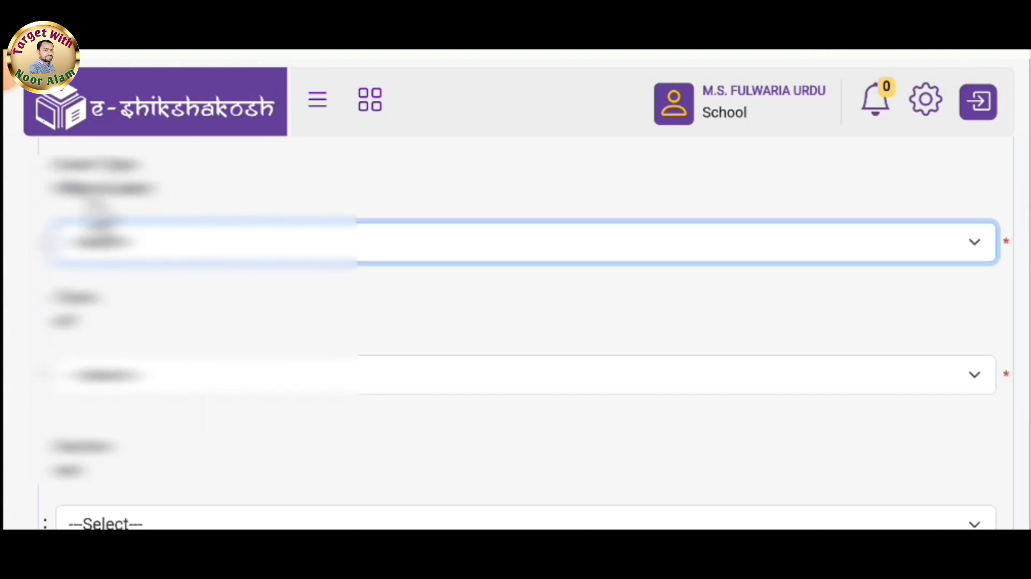
click(114, 248)
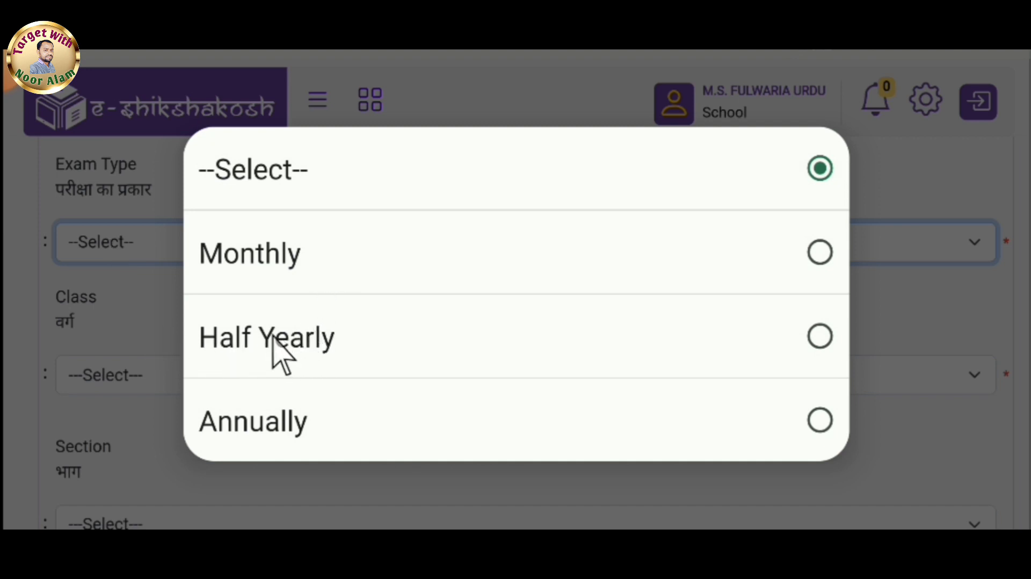
click(337, 339)
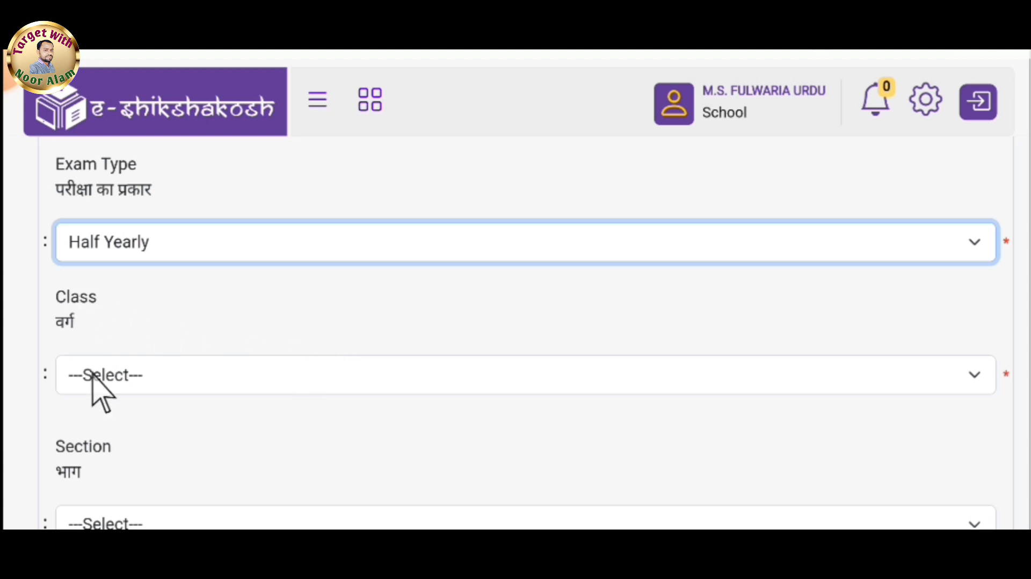
click(160, 376)
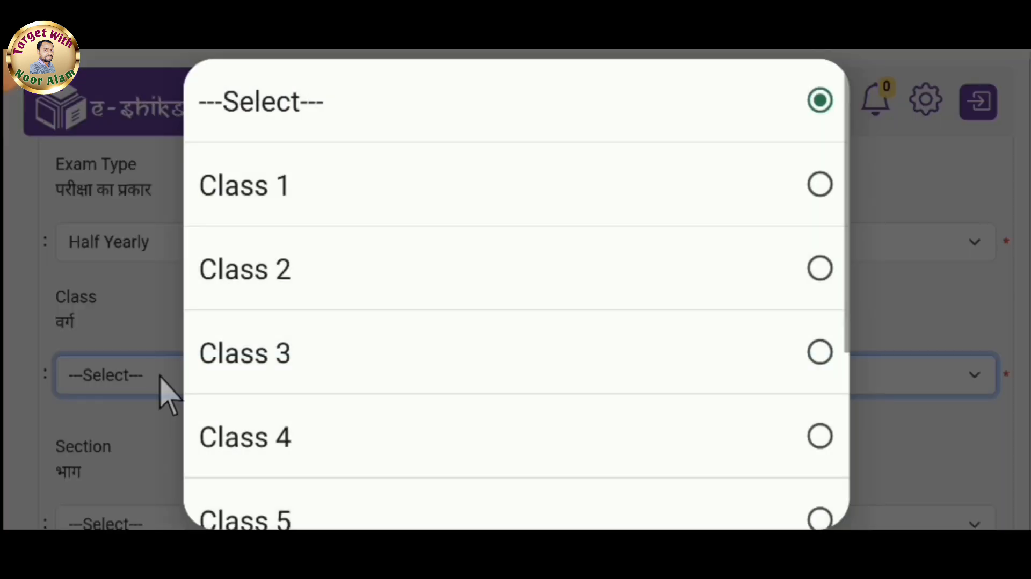
click(336, 374)
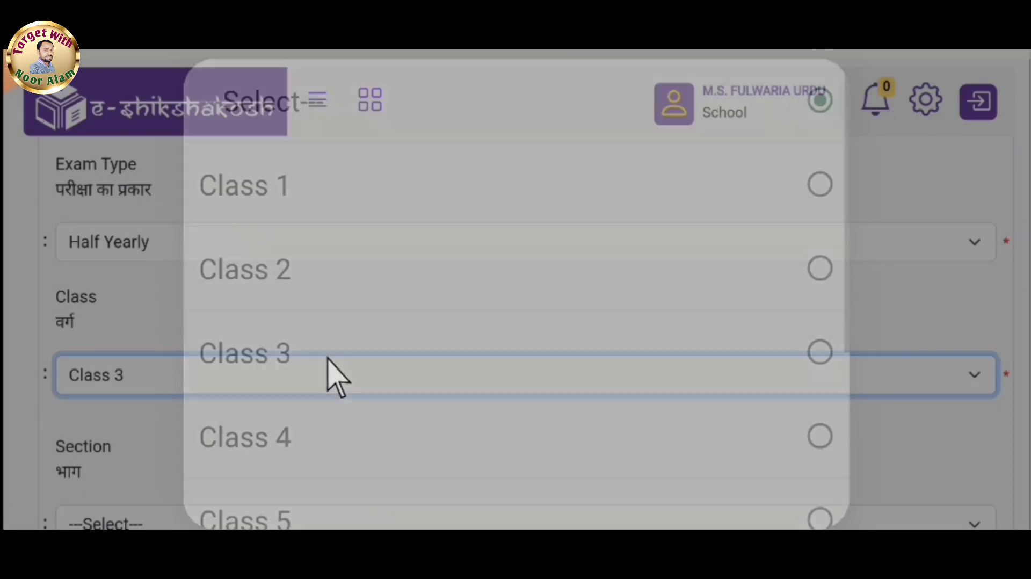
scroll(142, 250, down, 2)
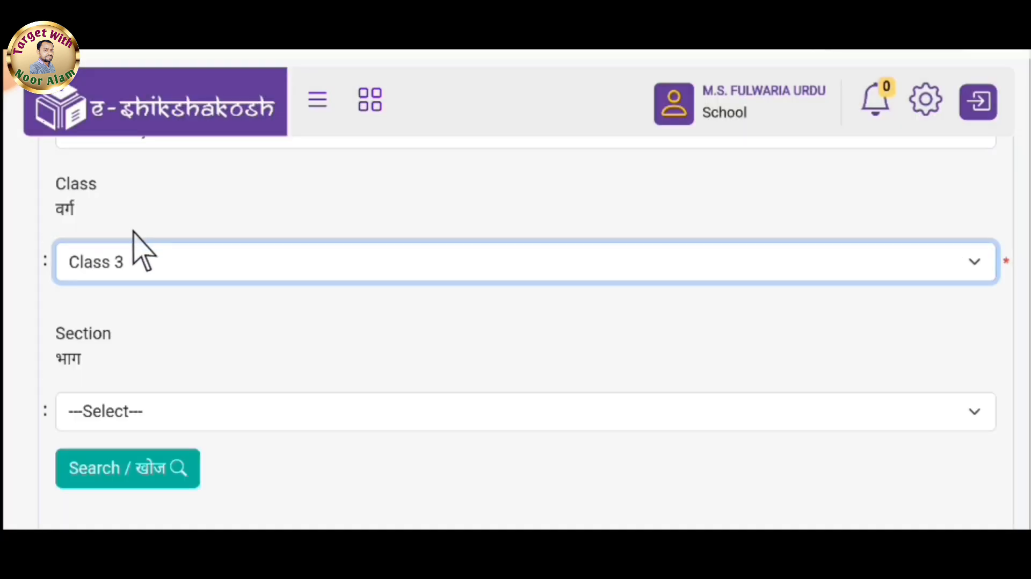
click(145, 474)
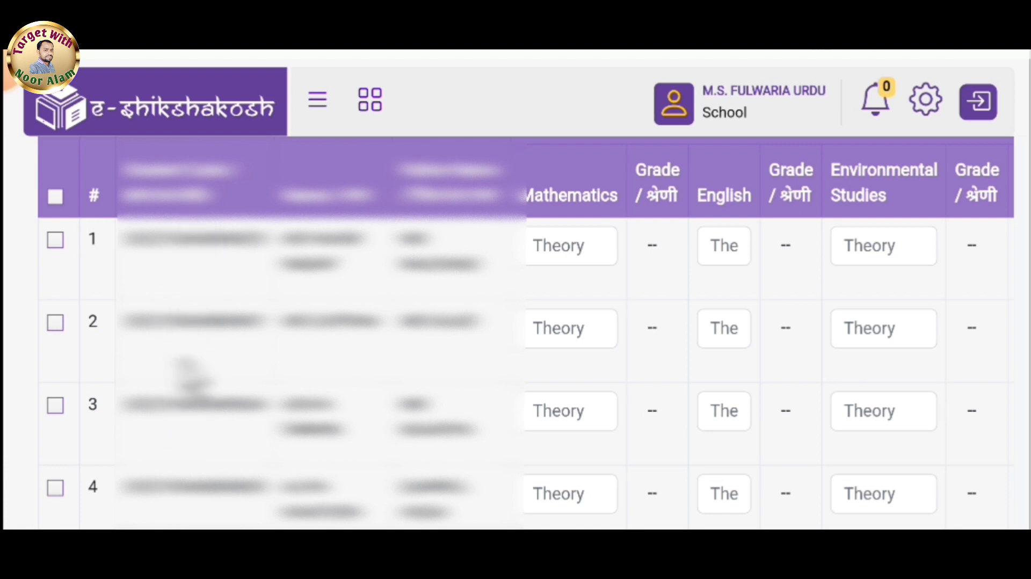
Scroll through the Class 3 student mark list.
scroll(194, 375, down, 15)
scroll(190, 376, down, 20)
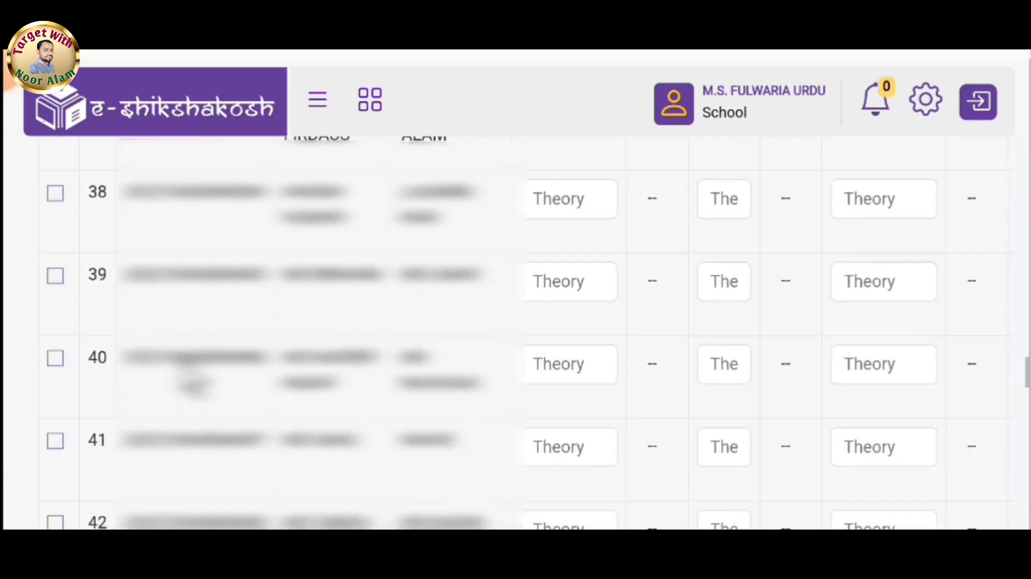
scroll(188, 370, down, 10)
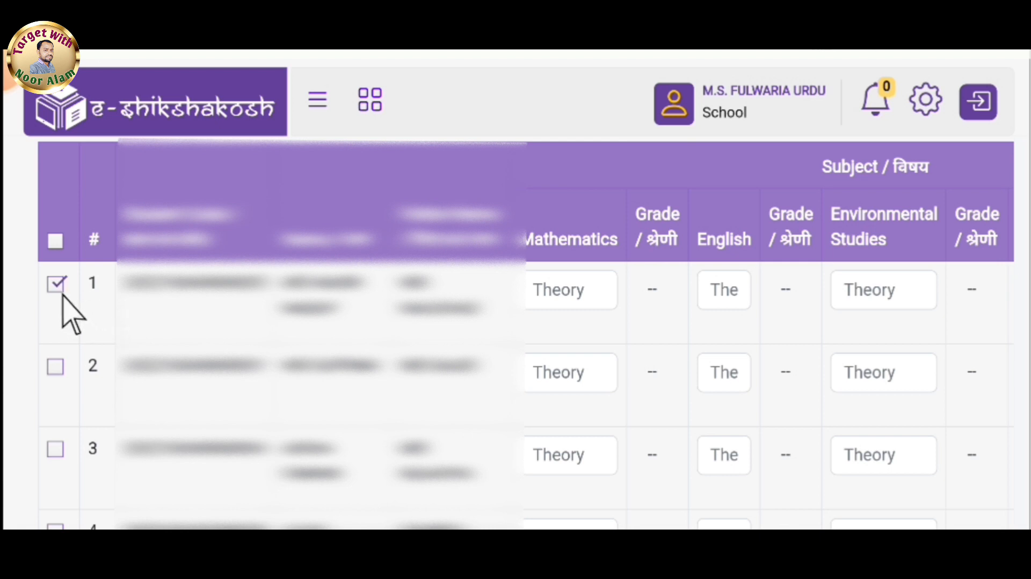
Enter 35 as the first student's Mathematics mark and 30 as the English mark.
click(560, 295)
text(35)
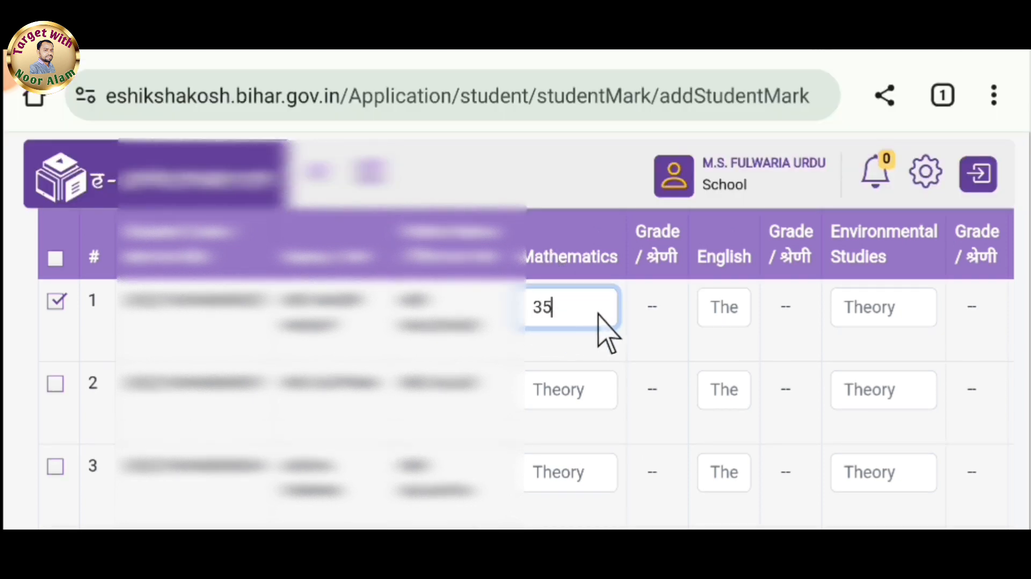
click(654, 309)
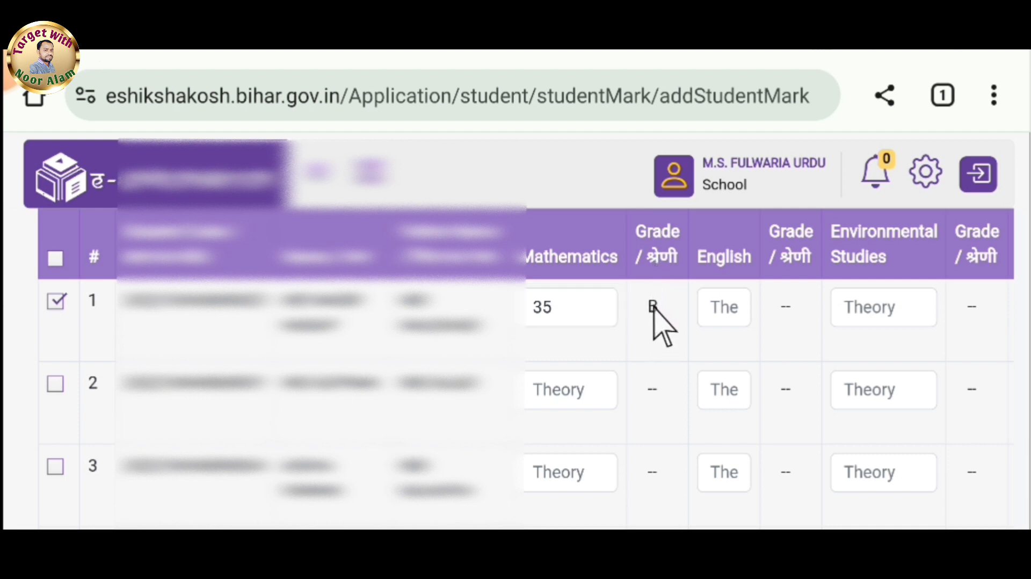
click(725, 308)
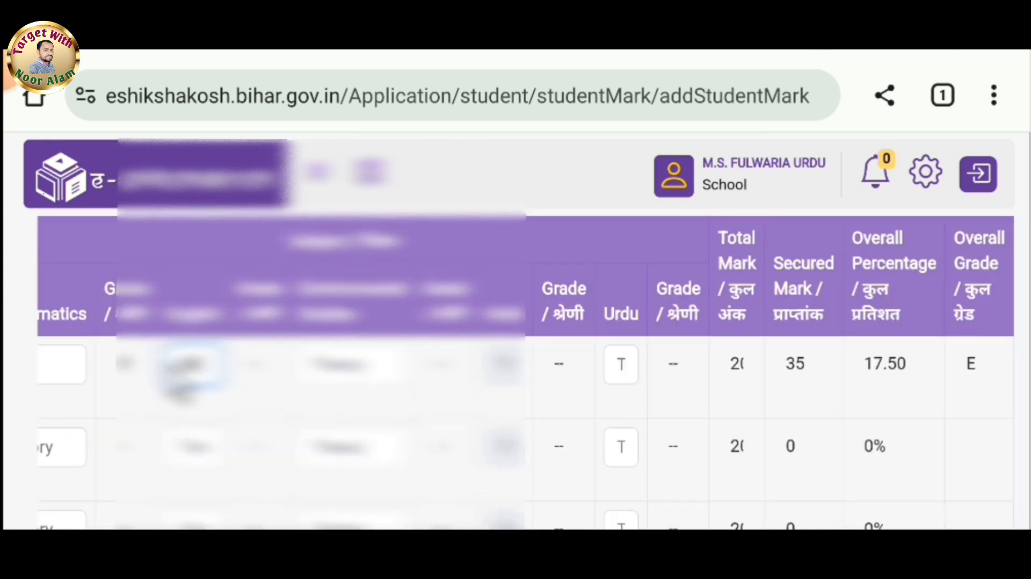
text(30)
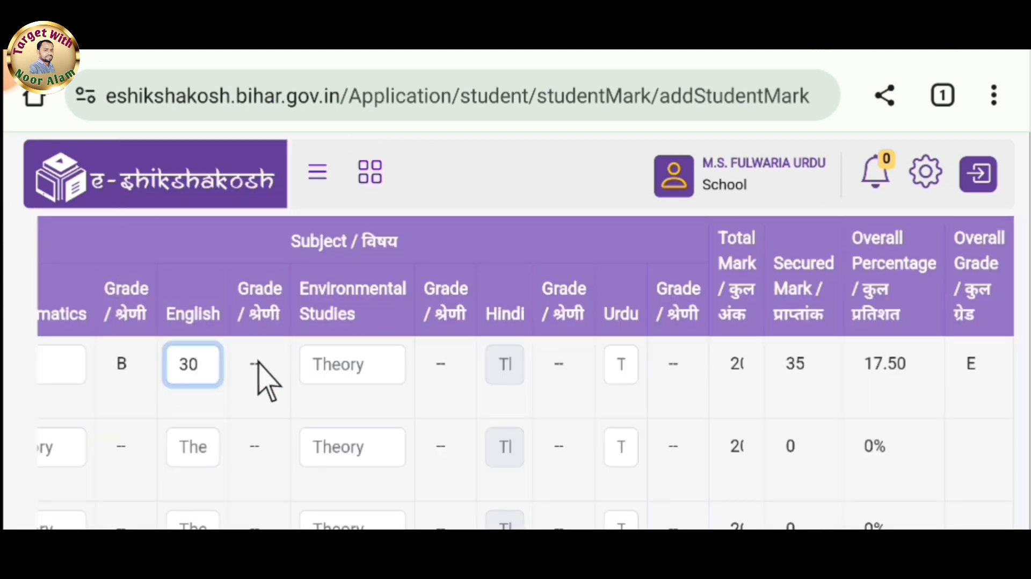
click(259, 377)
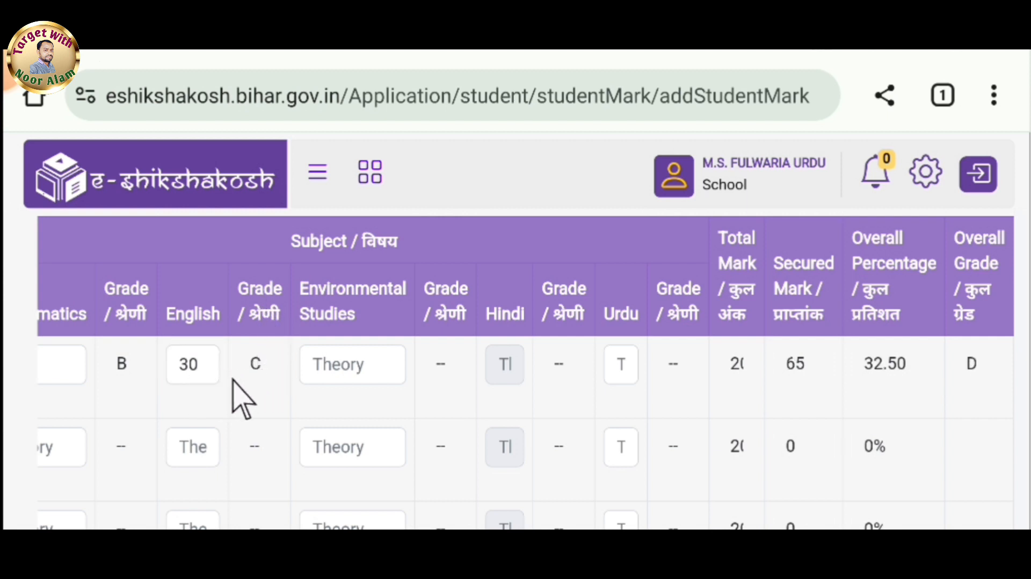
Enter 40 for Environmental Studies and fill in the Urdu mark for the first student.
click(337, 371)
text(40)
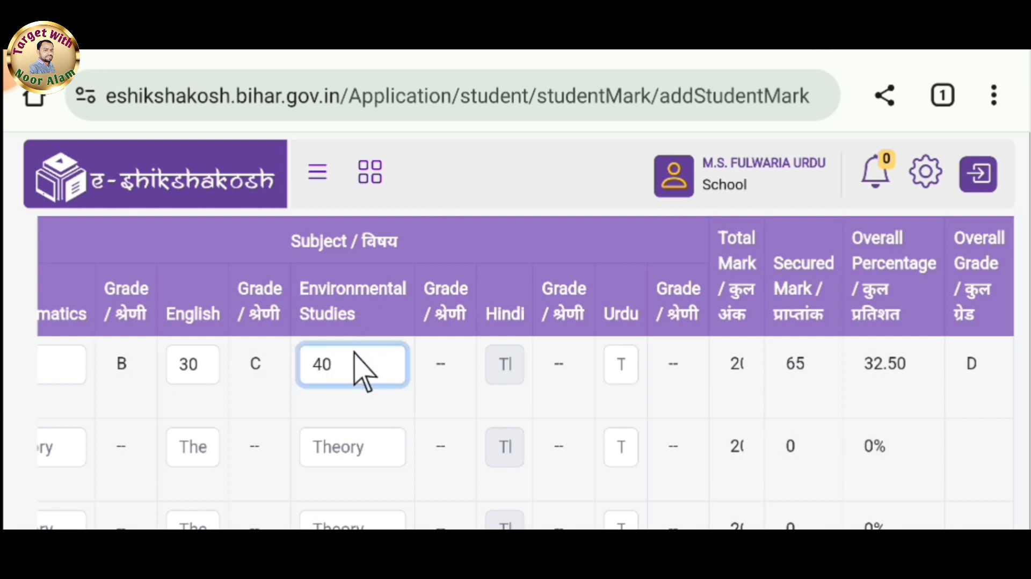
click(440, 365)
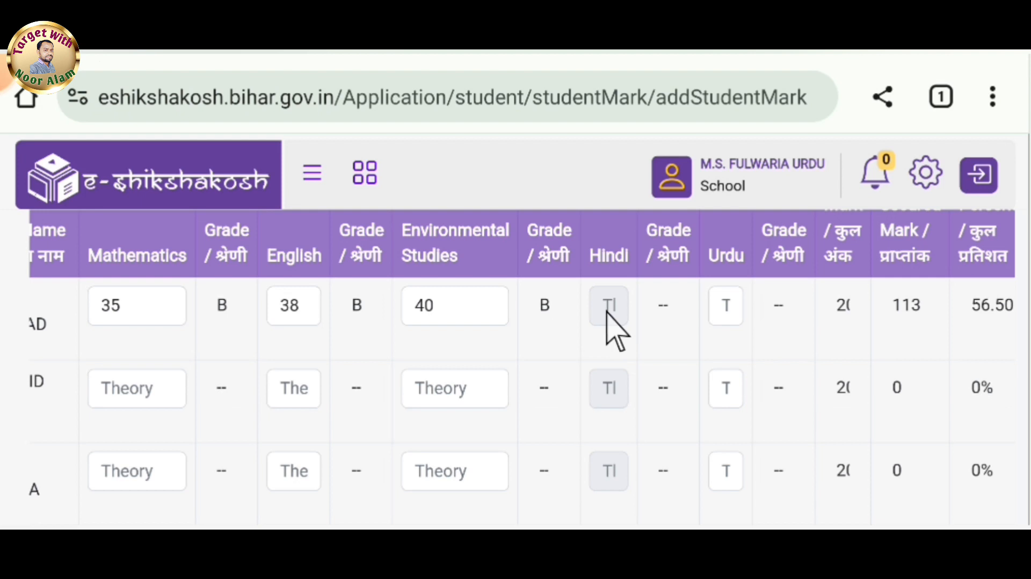
click(726, 308)
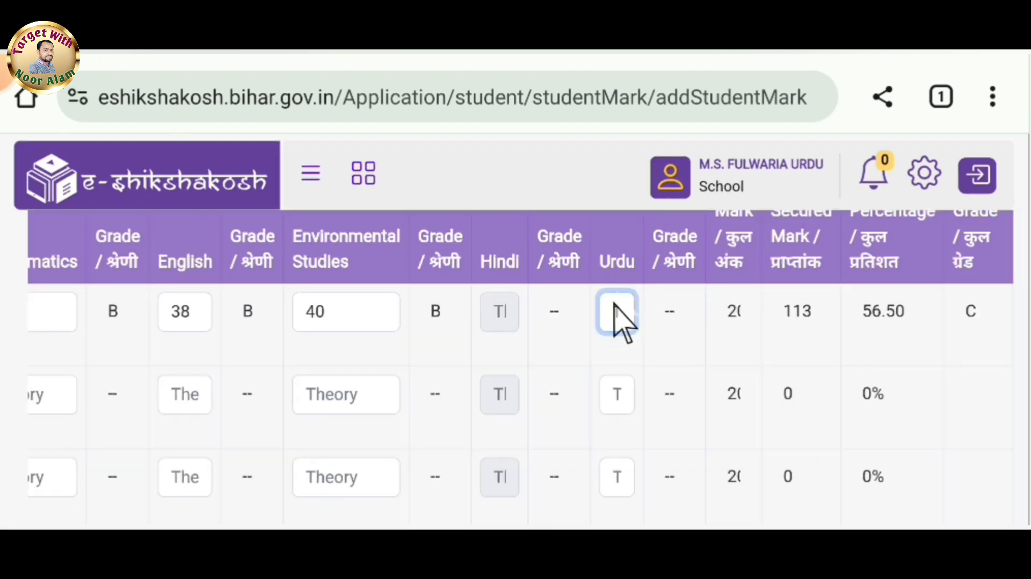
text(1)
click(686, 330)
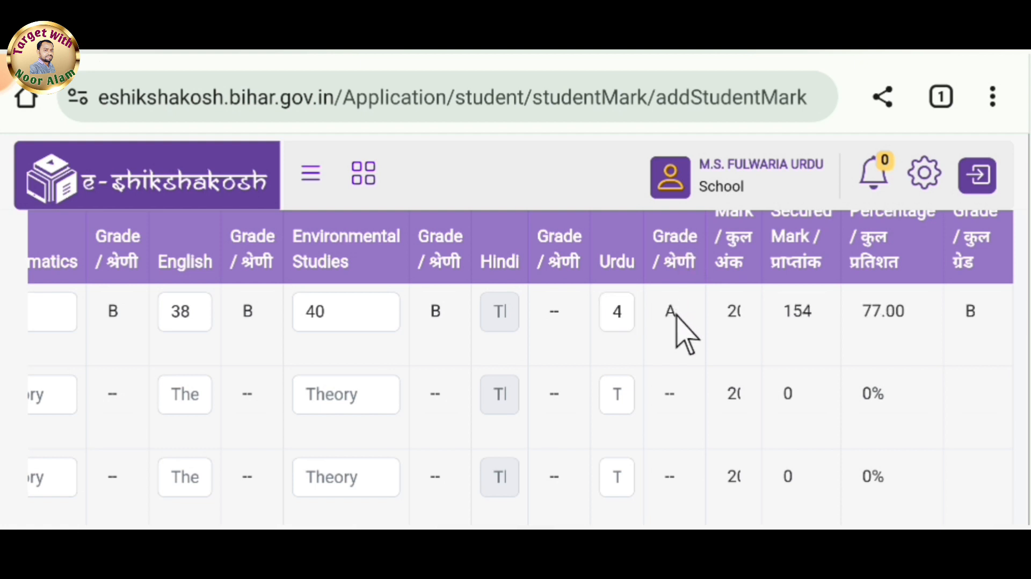
Submit the Half Yearly marks for the selected Class 3 students and confirm the submission.
scroll(687, 330, down, 1)
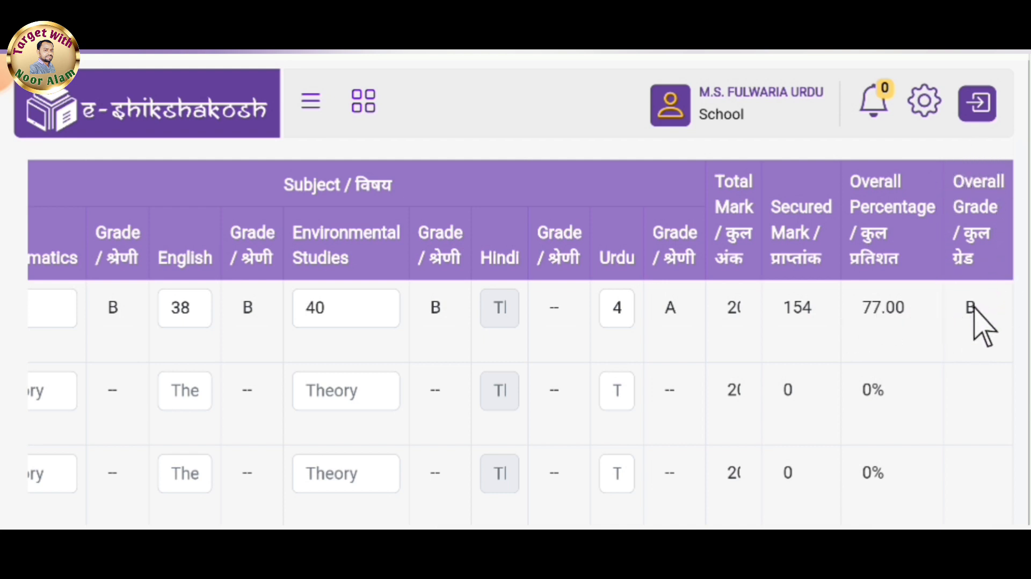
scroll(272, 392, down, 1)
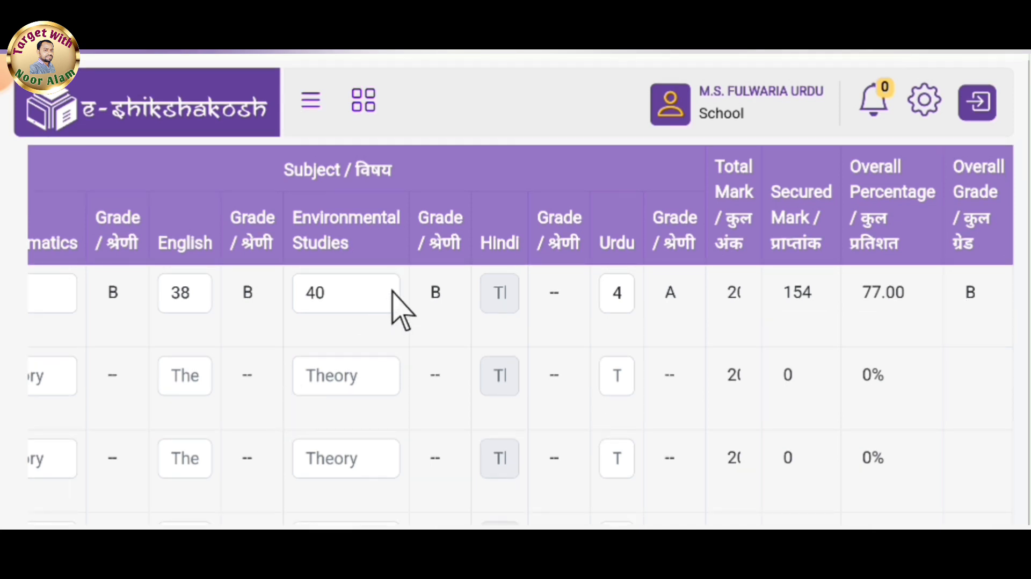
scroll(385, 411, down, 3)
scroll(385, 410, down, 5)
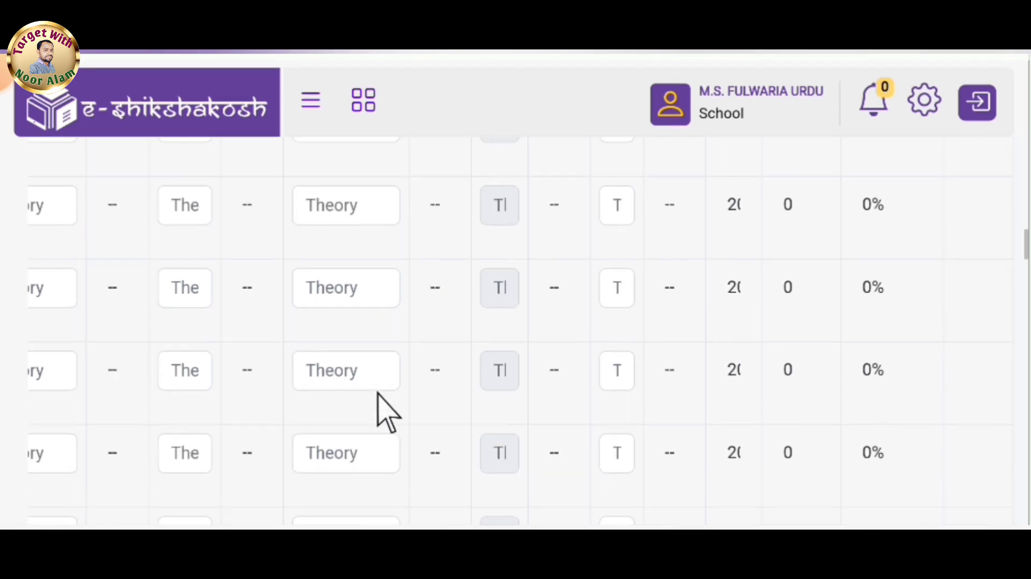
scroll(385, 411, down, 1)
scroll(378, 414, left, 10)
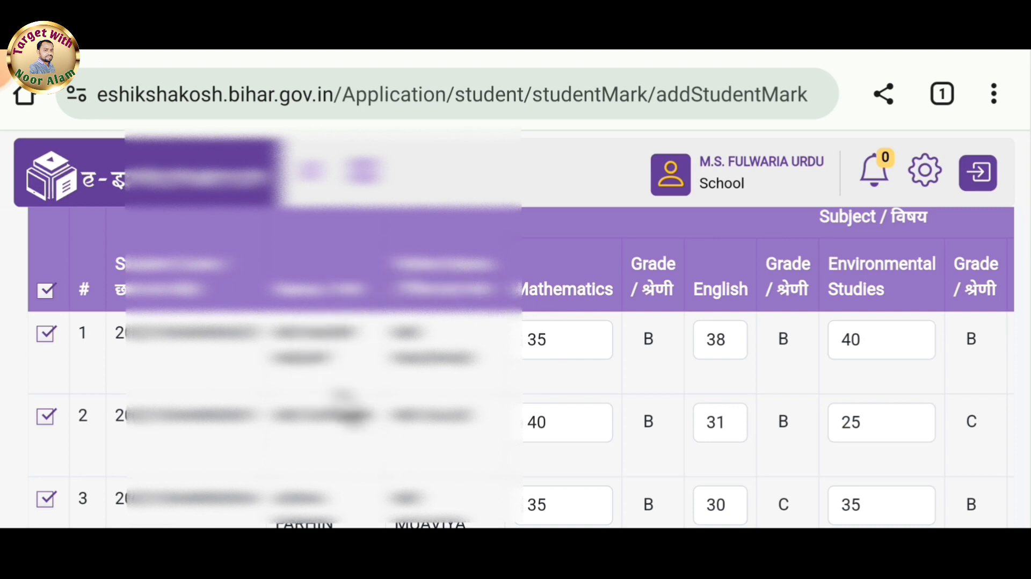
scroll(344, 409, down, 20)
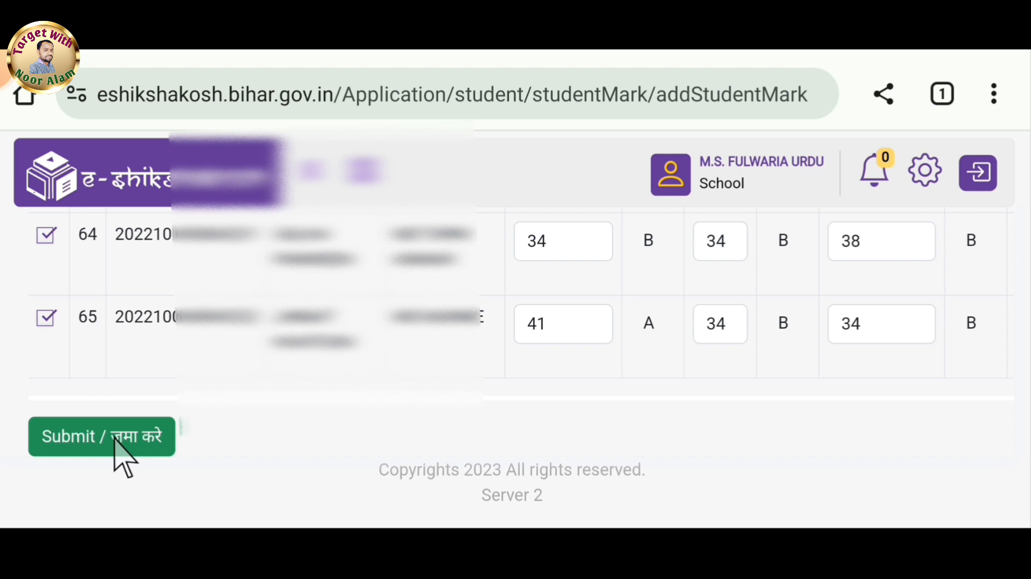
click(115, 440)
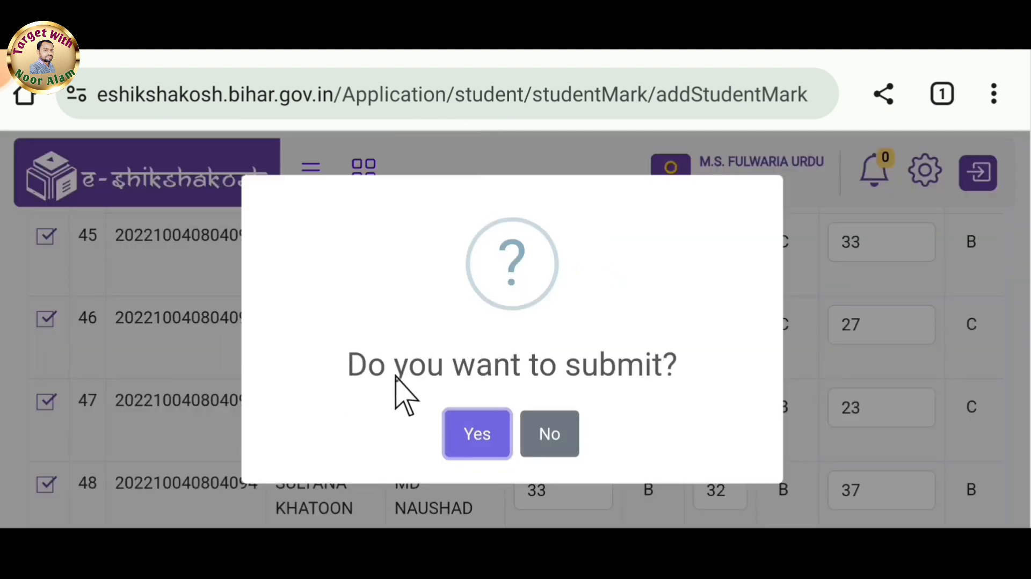
click(483, 442)
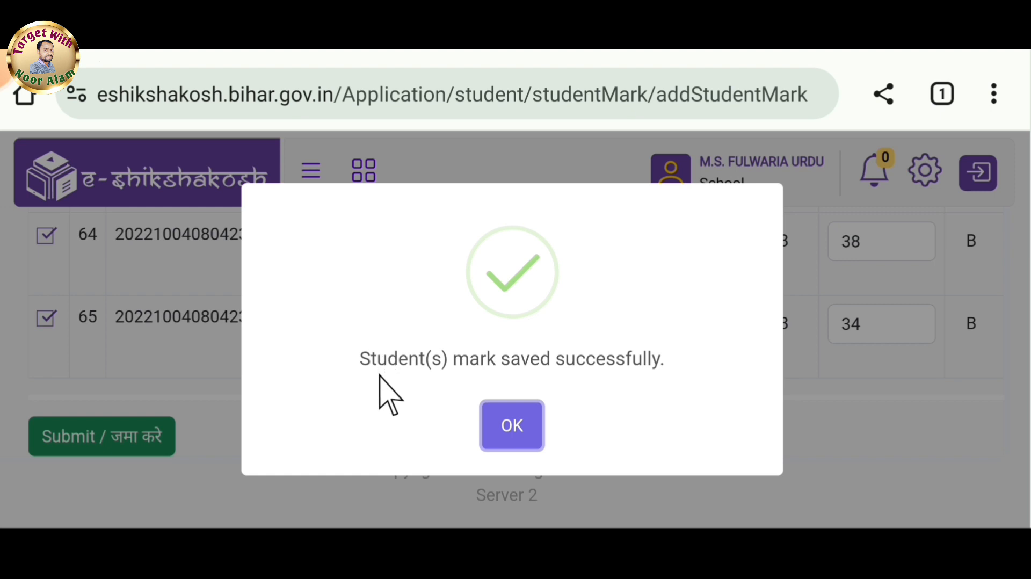
click(514, 427)
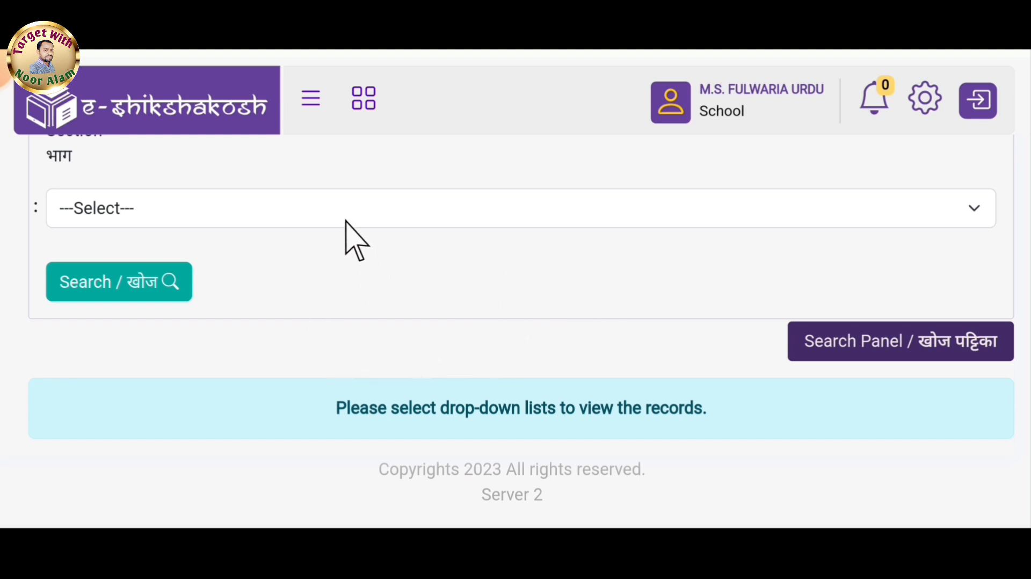
Search the saved marks with exam type Half Yearly and Class 3.
scroll(345, 220, up, 10)
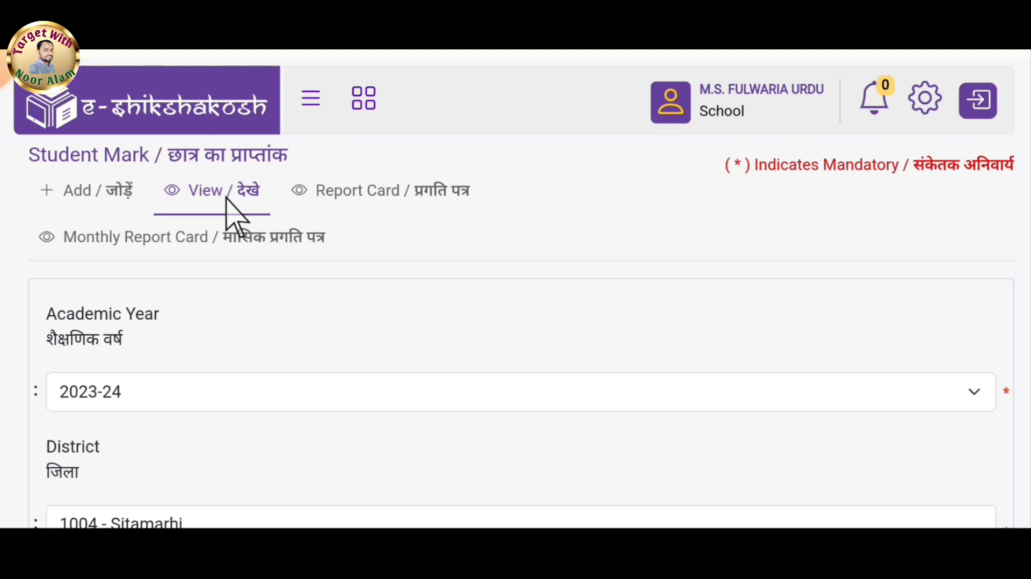
scroll(226, 198, down, 8)
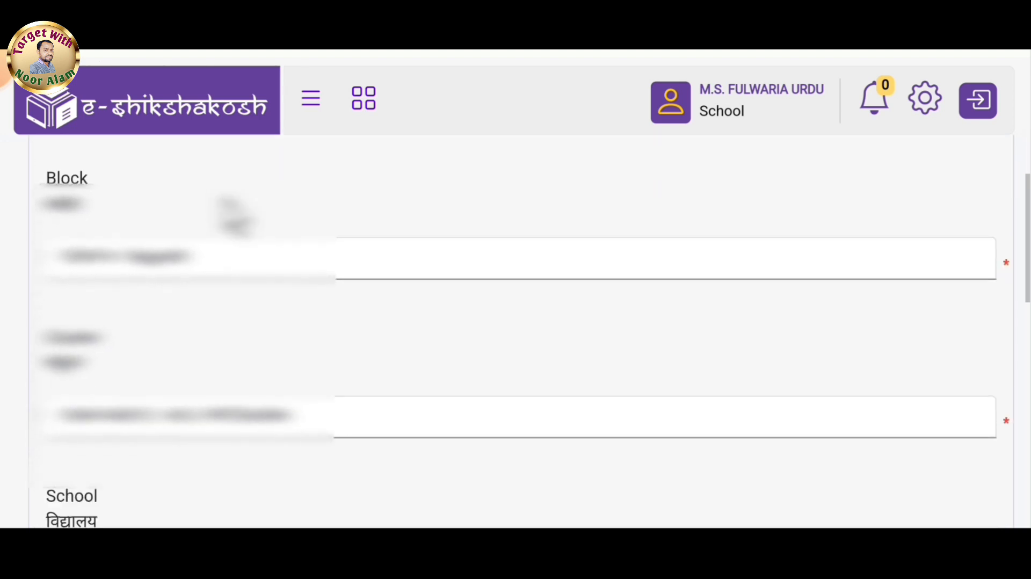
scroll(226, 201, down, 7)
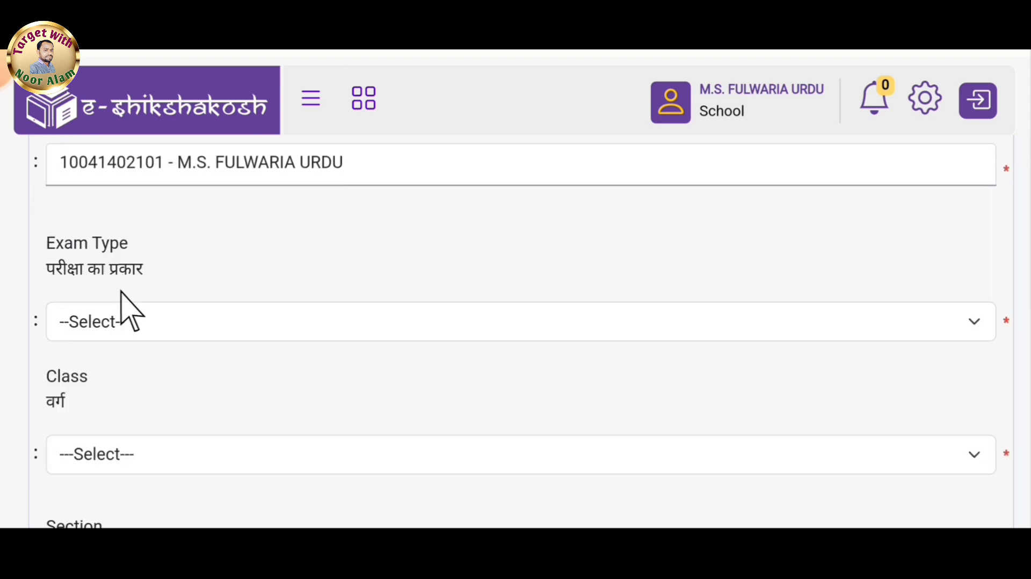
click(121, 323)
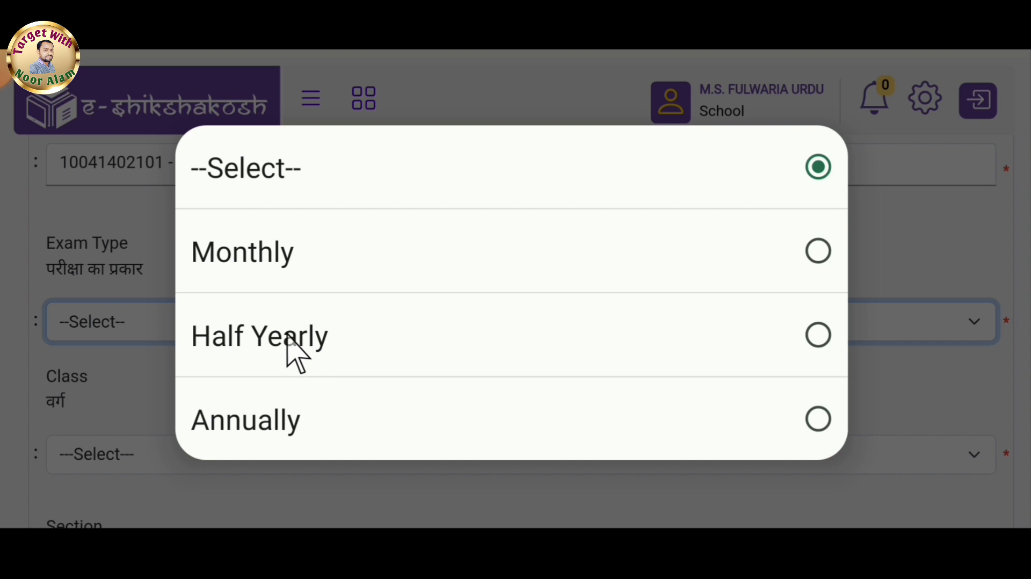
click(295, 349)
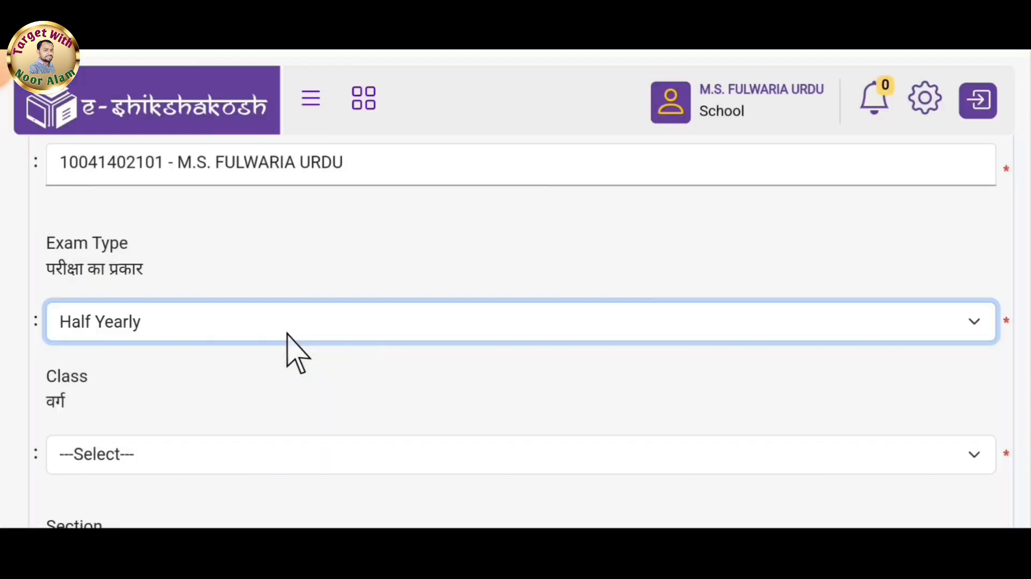
drag(288, 345, 115, 246)
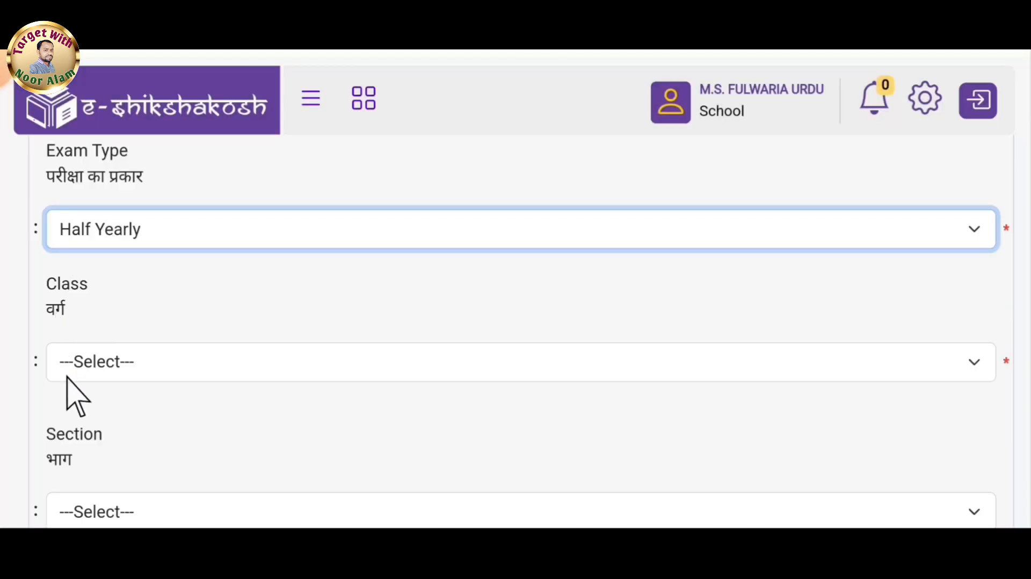
click(125, 373)
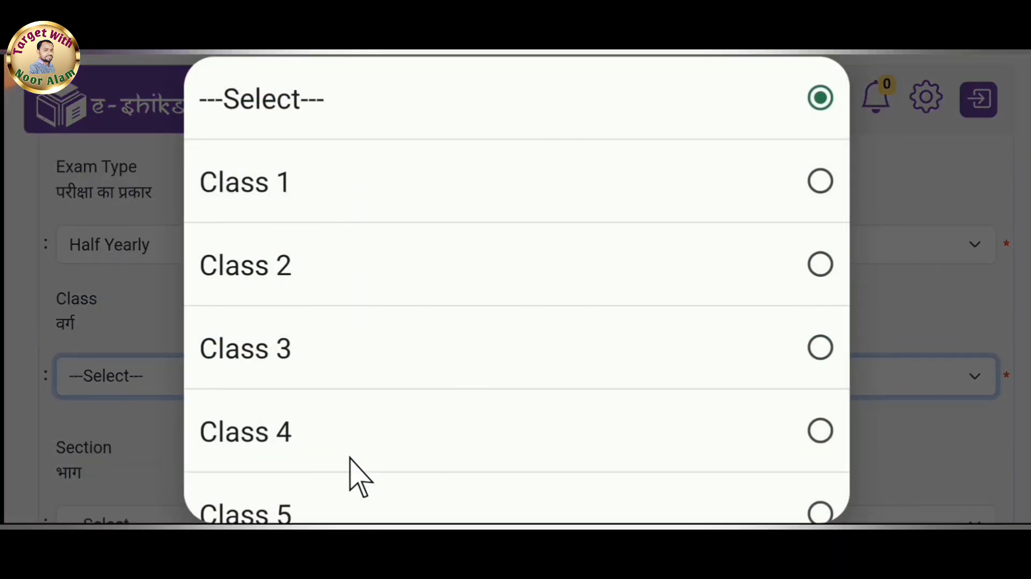
click(331, 355)
scroll(97, 203, down, 3)
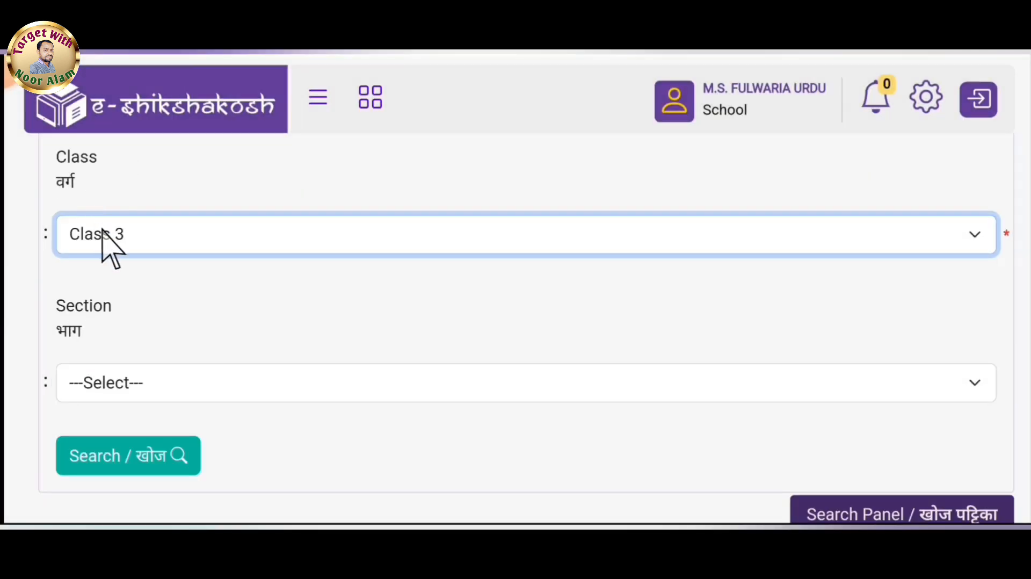
click(110, 461)
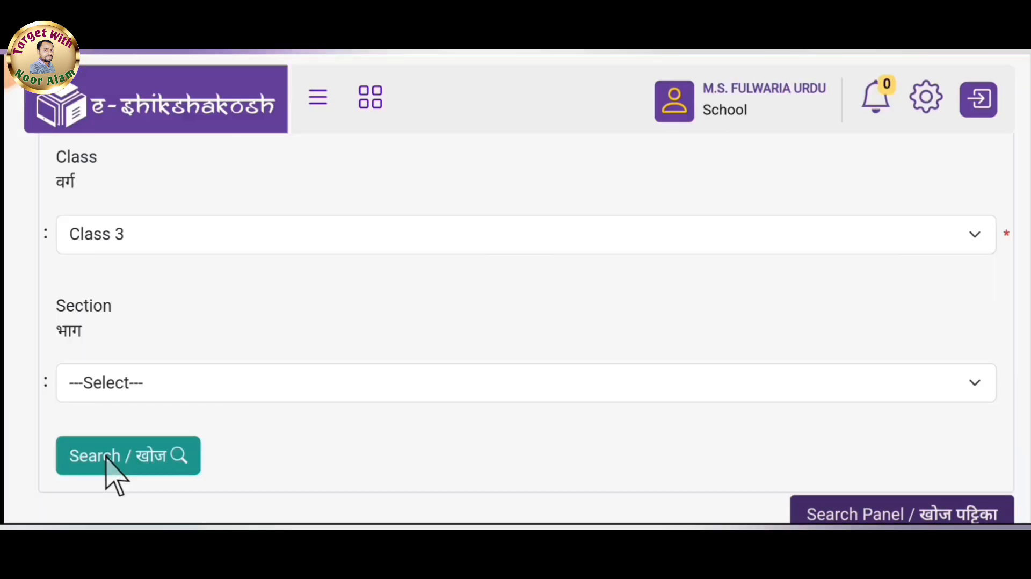
scroll(110, 467, down, 10)
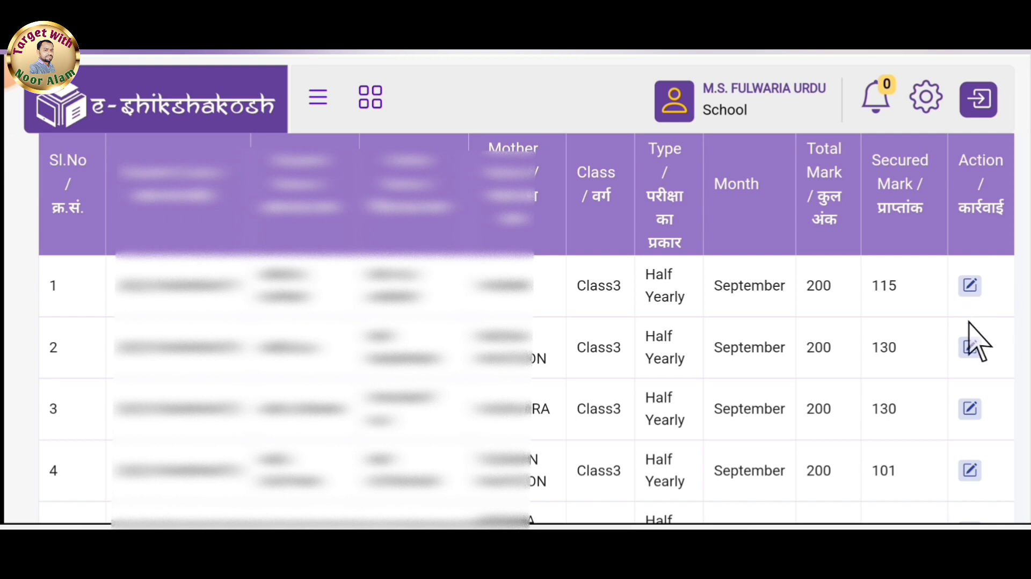
Open the first student's saved marks for editing, review all subject columns, and cancel.
click(970, 286)
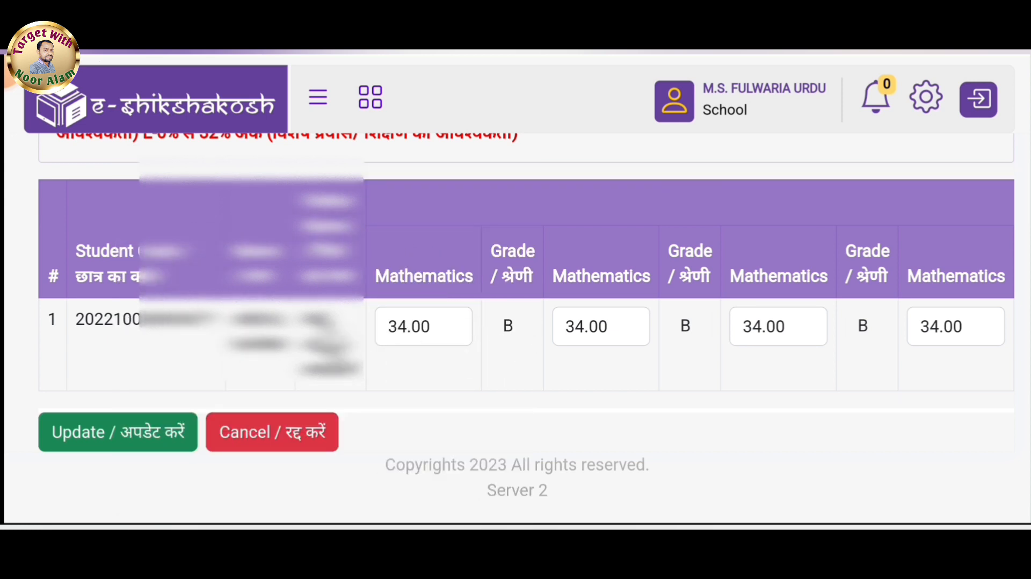
scroll(745, 312, right, 2)
scroll(746, 312, right, 10)
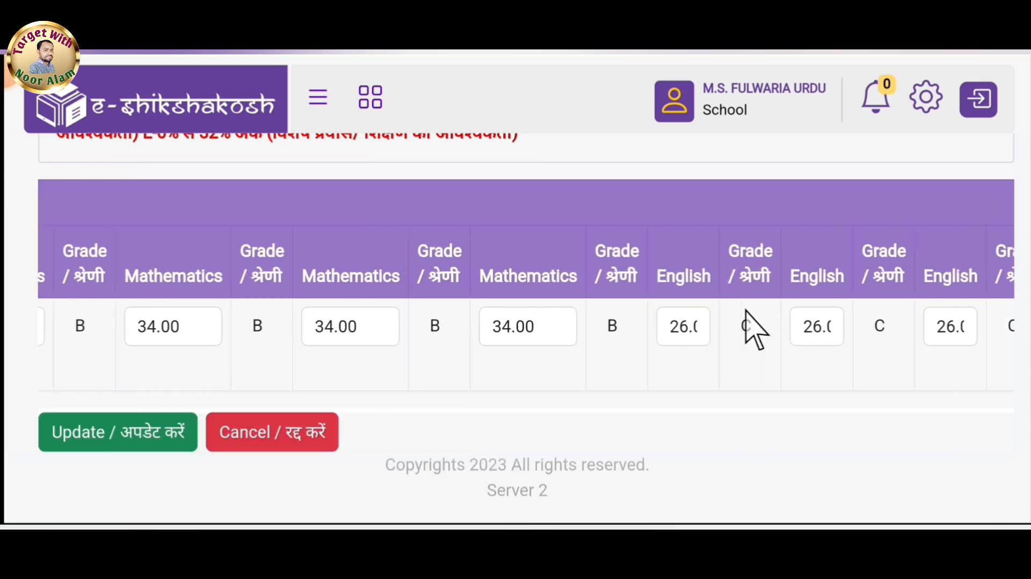
scroll(751, 329, right, 5)
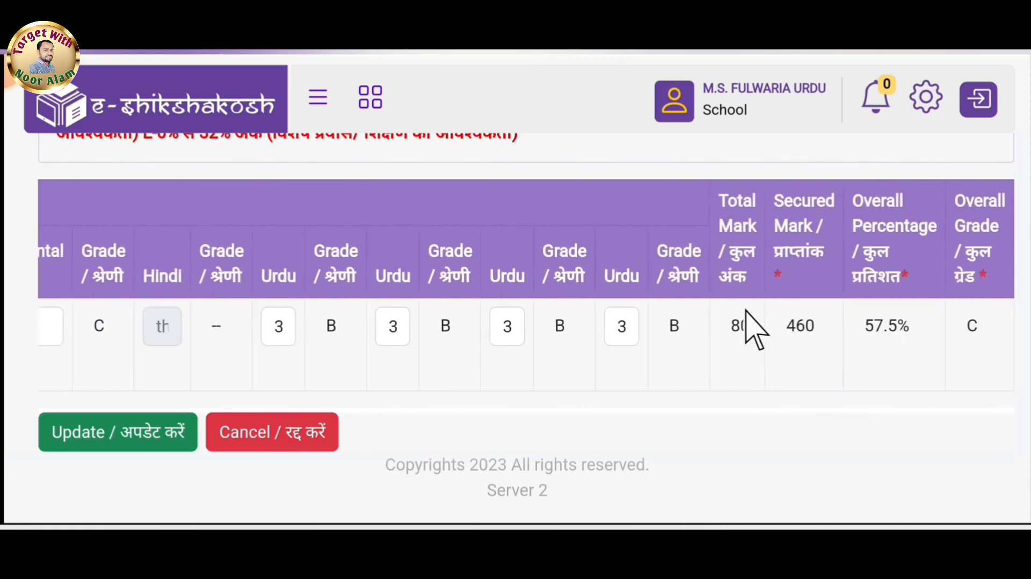
scroll(421, 333, left, 10)
scroll(421, 333, left, 8)
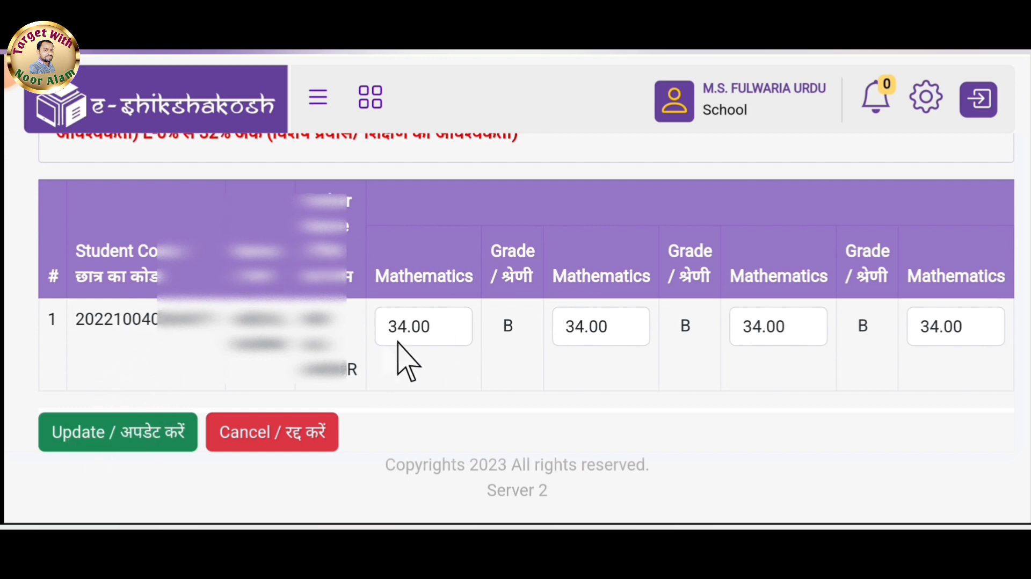
click(277, 433)
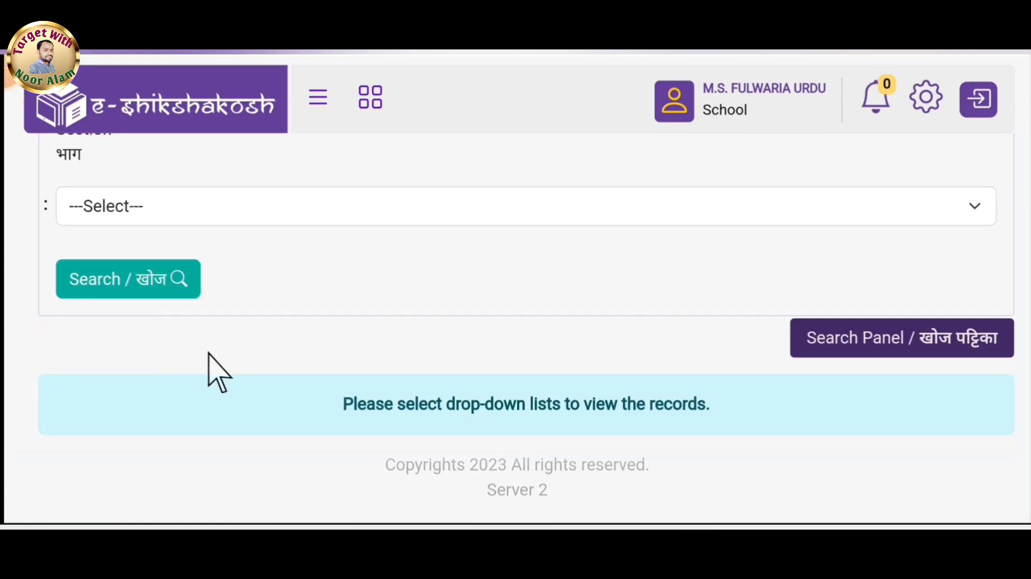
Switch the Student Mark page back to adding marks.
scroll(219, 370, up, 10)
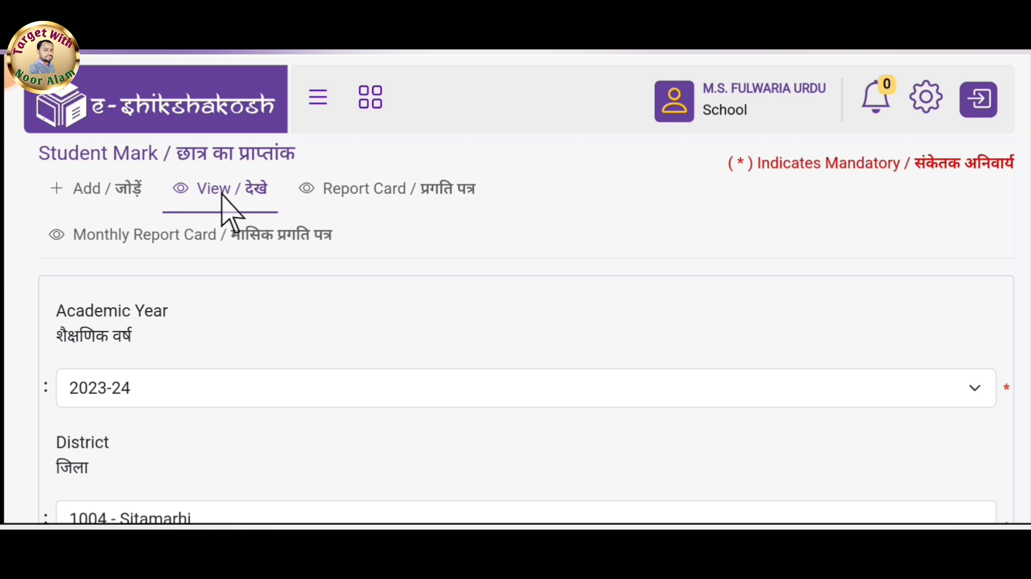
click(95, 188)
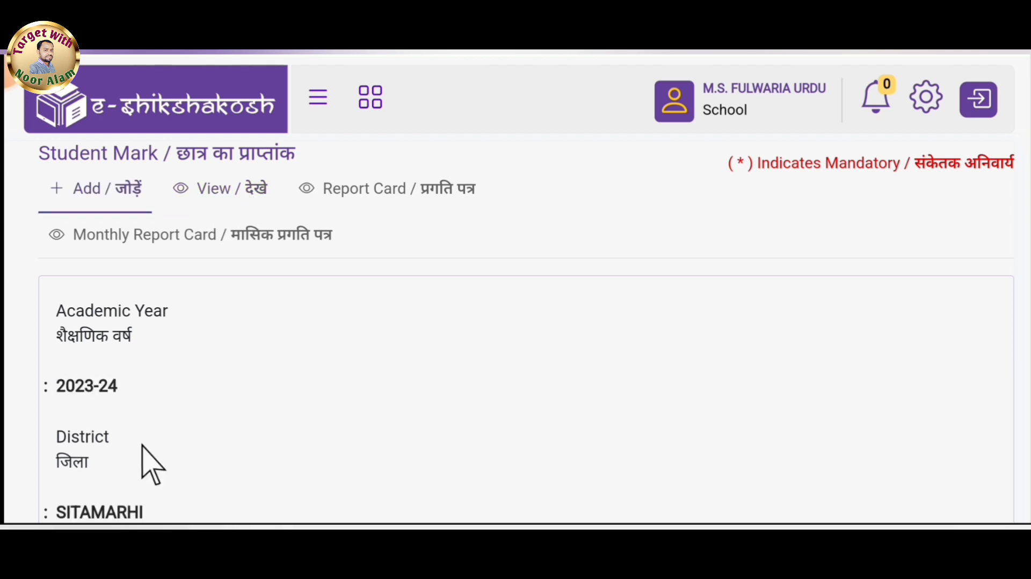